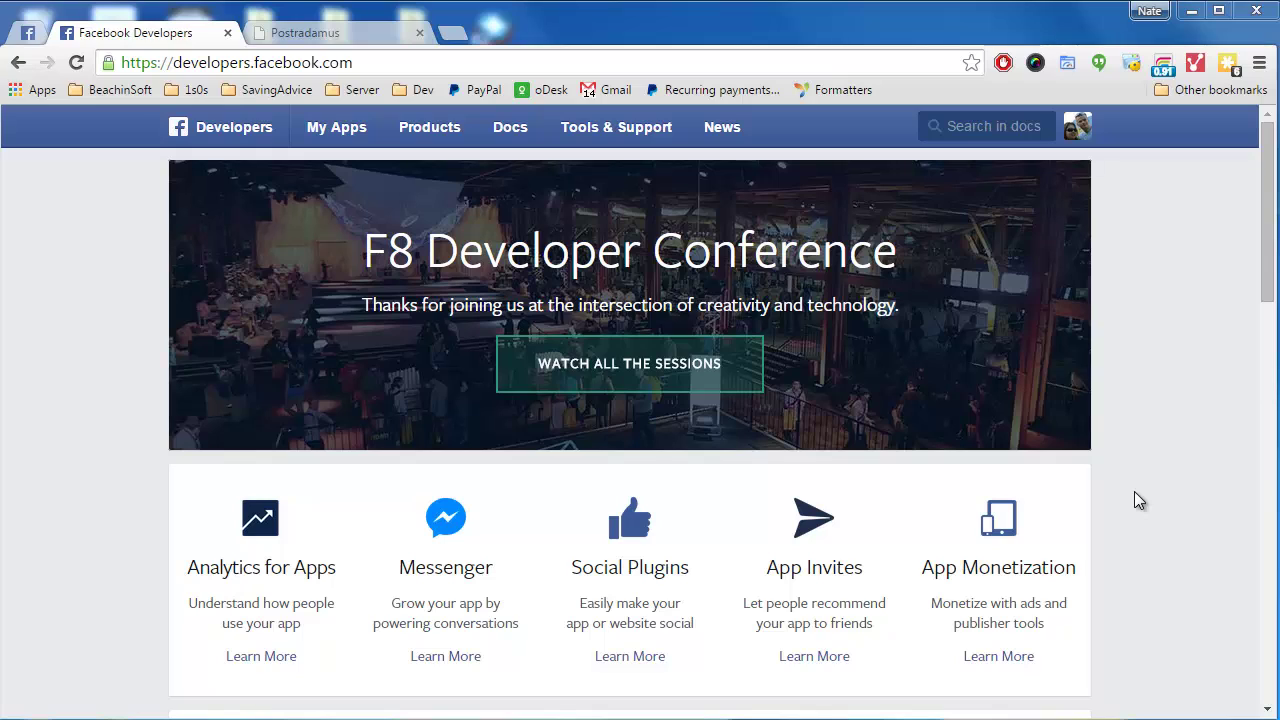
Bring up the My Apps dropdown listing the account's existing apps
mouse_move(354, 137)
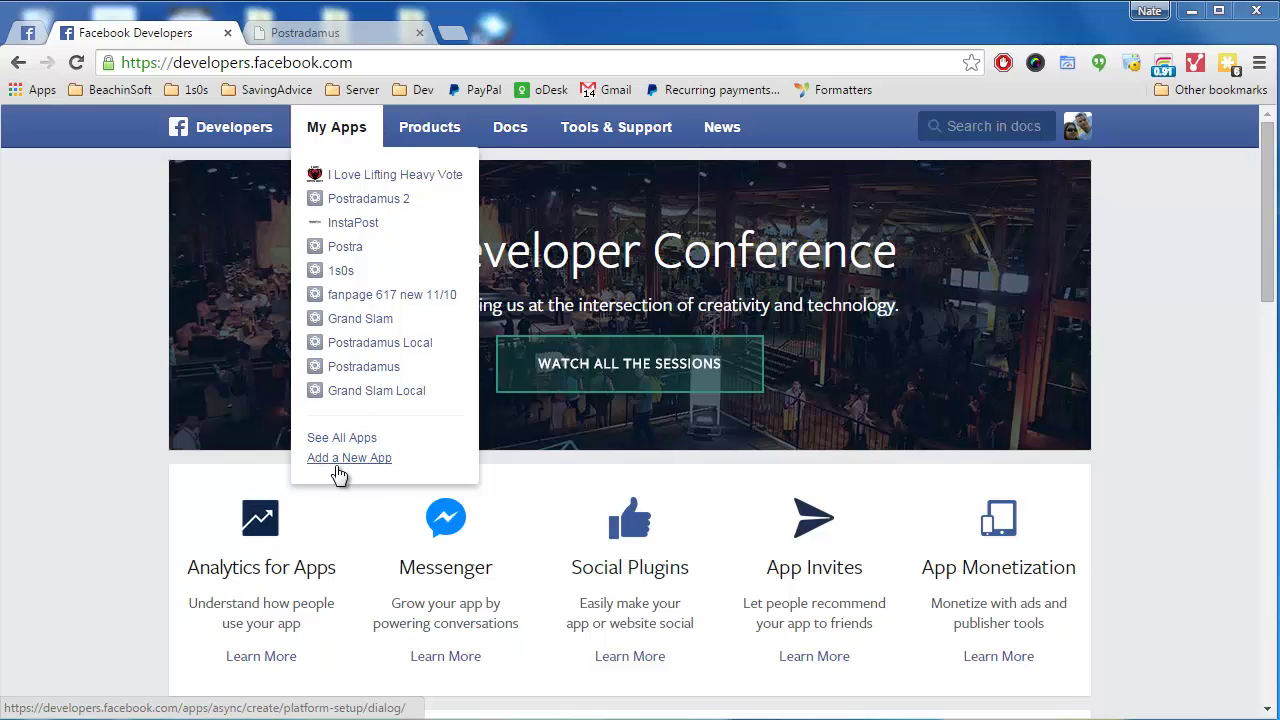
Start adding a new app and pick the Website platform for it
click(337, 467)
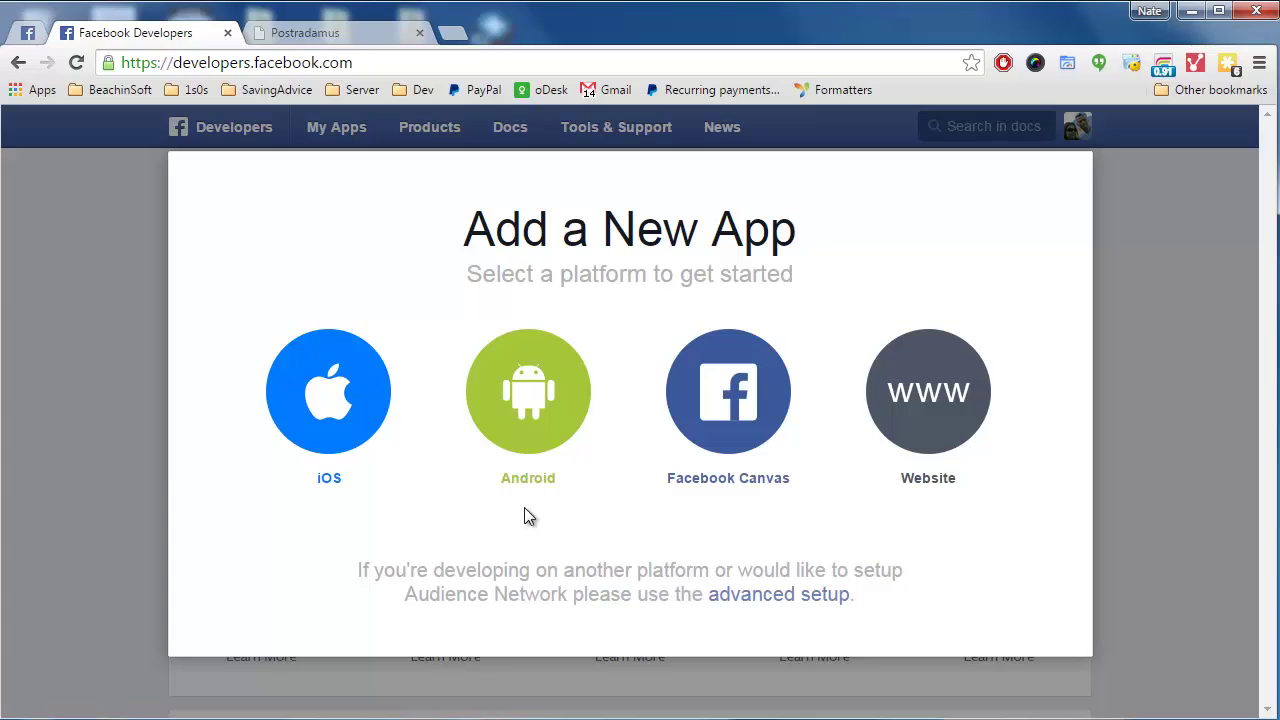
click(917, 385)
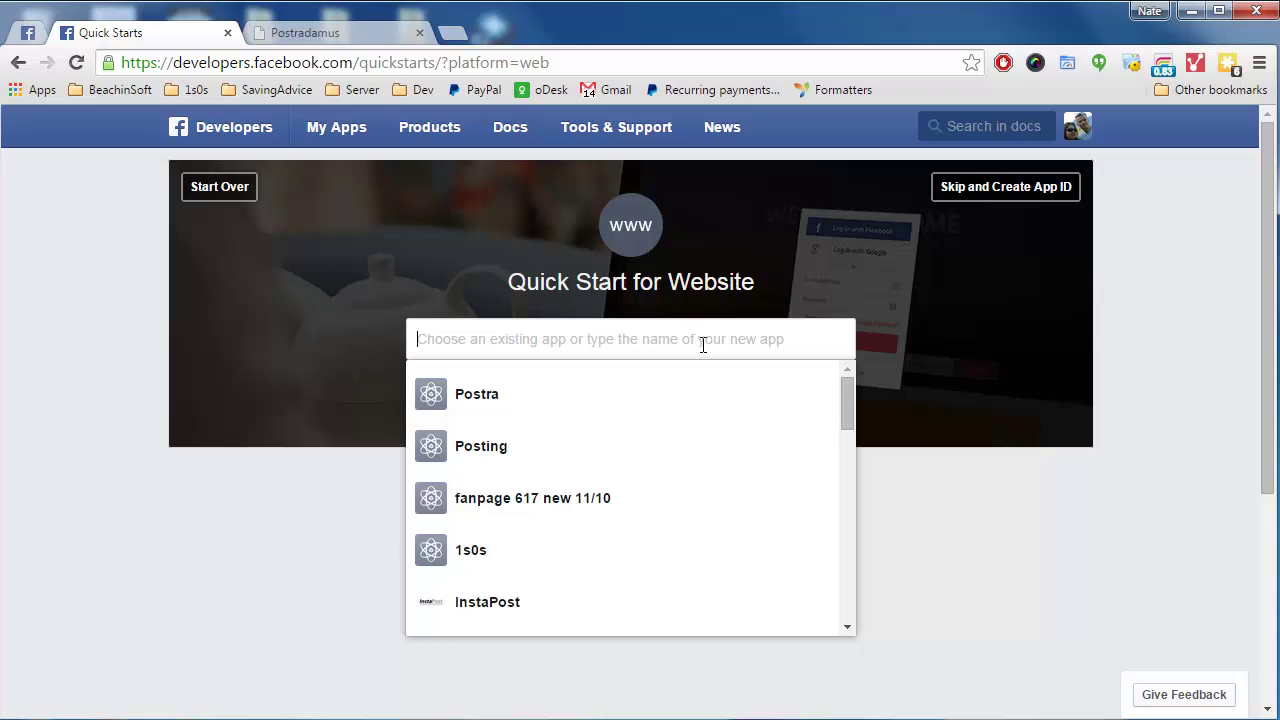
Enter the app name 'Posting App for Postradamus'
text(My Postung)
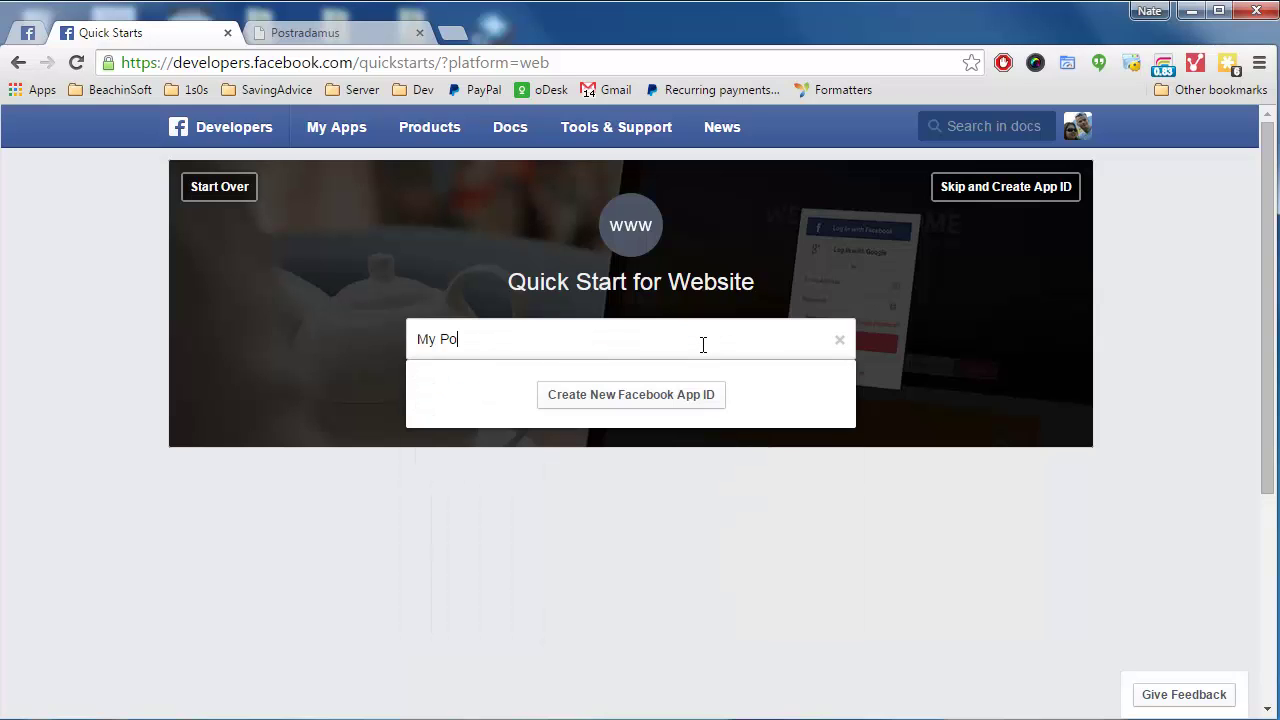
key(BackSpace)
key(BackSpace)
key(BackSpace)
text(ing App)
key(ctrl+a)
text(Posting App for Postradamus)
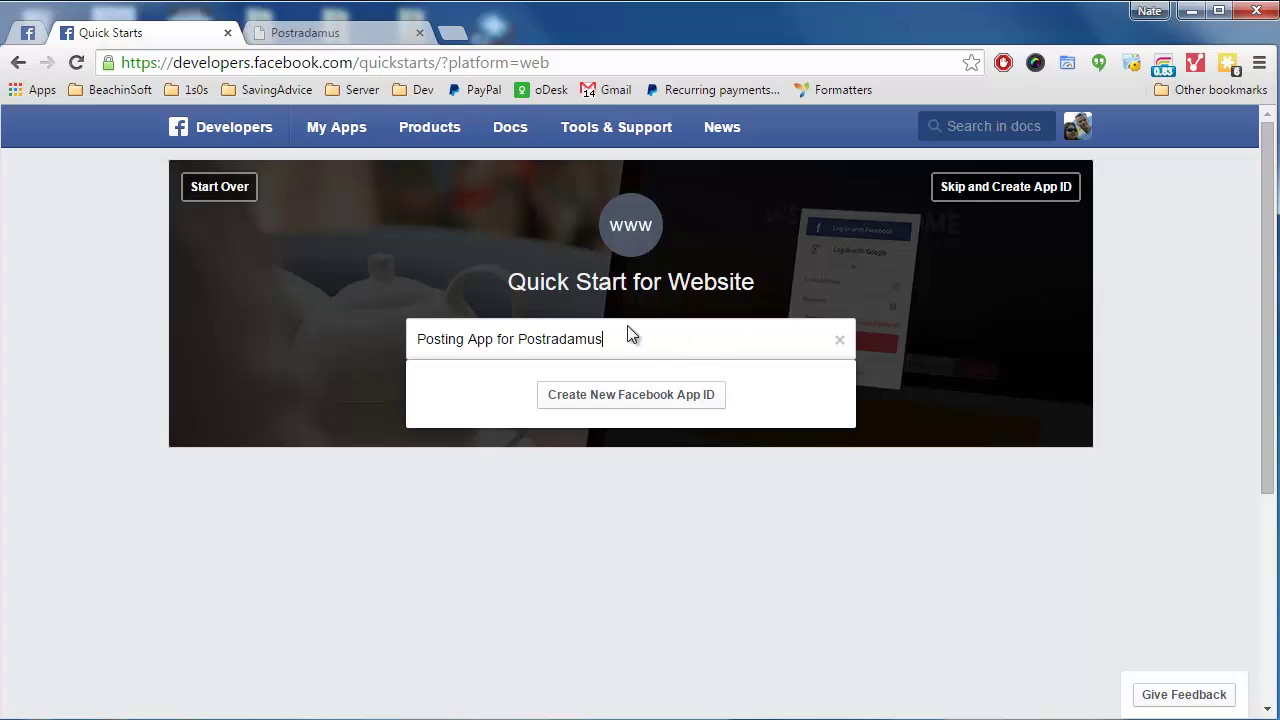
Create the new app ID in the Apps for Pages category
click(633, 400)
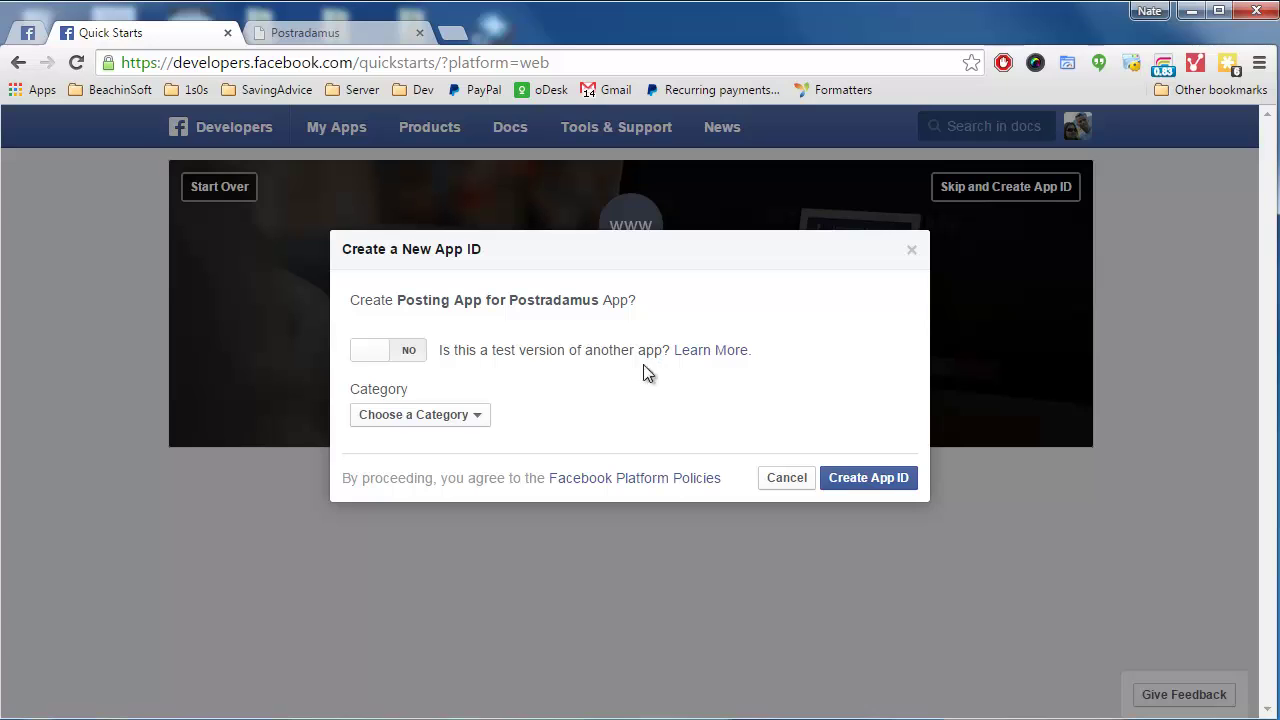
click(418, 420)
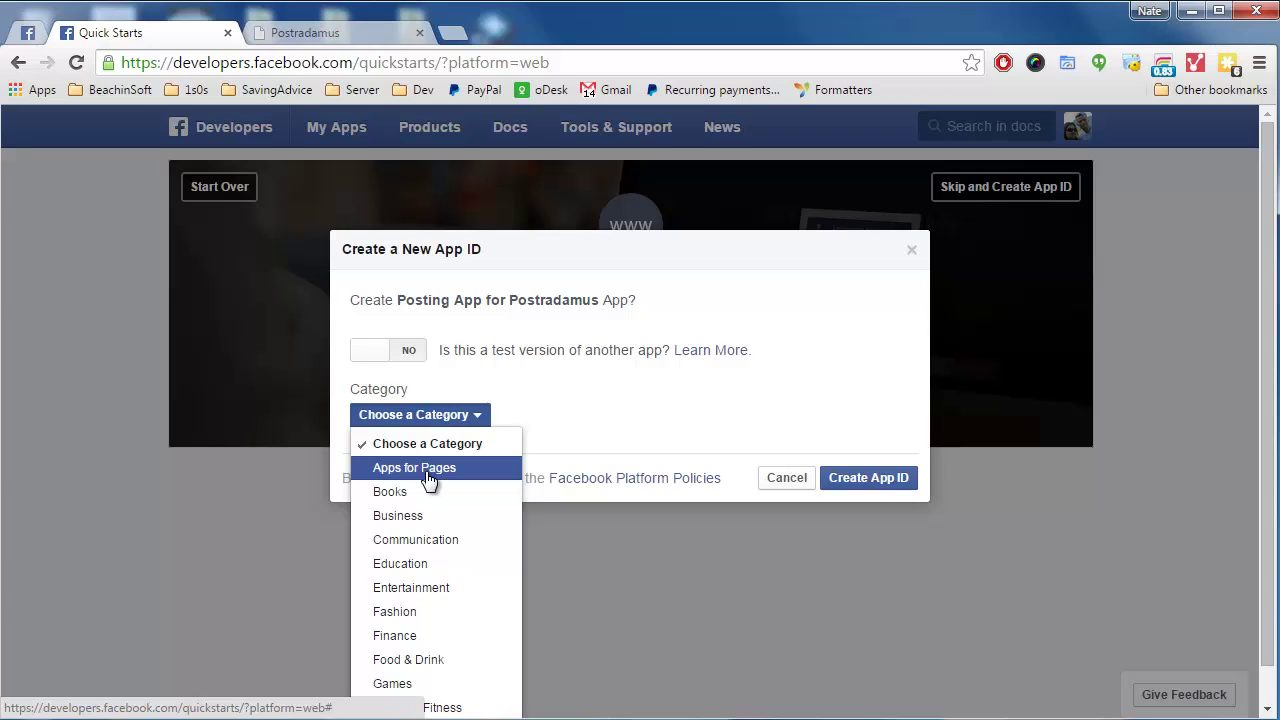
click(428, 480)
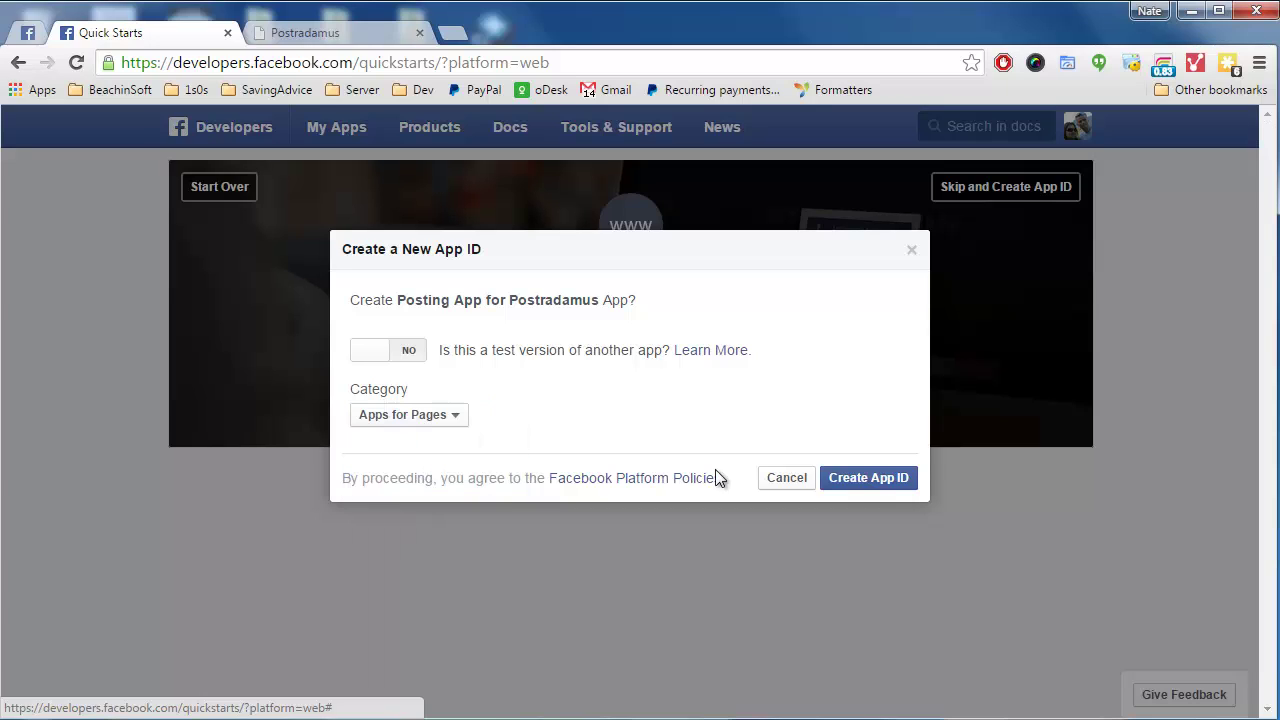
click(870, 474)
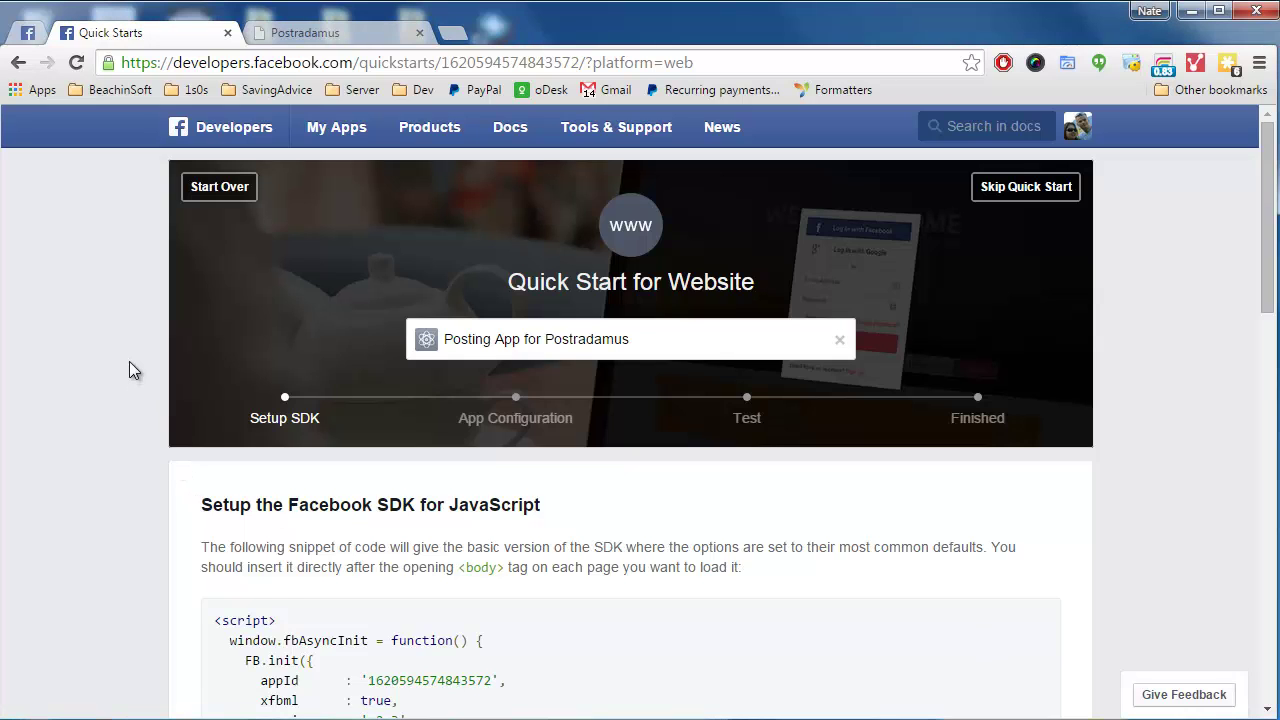
scroll(131, 364, down, 3)
scroll(274, 290, up, 1)
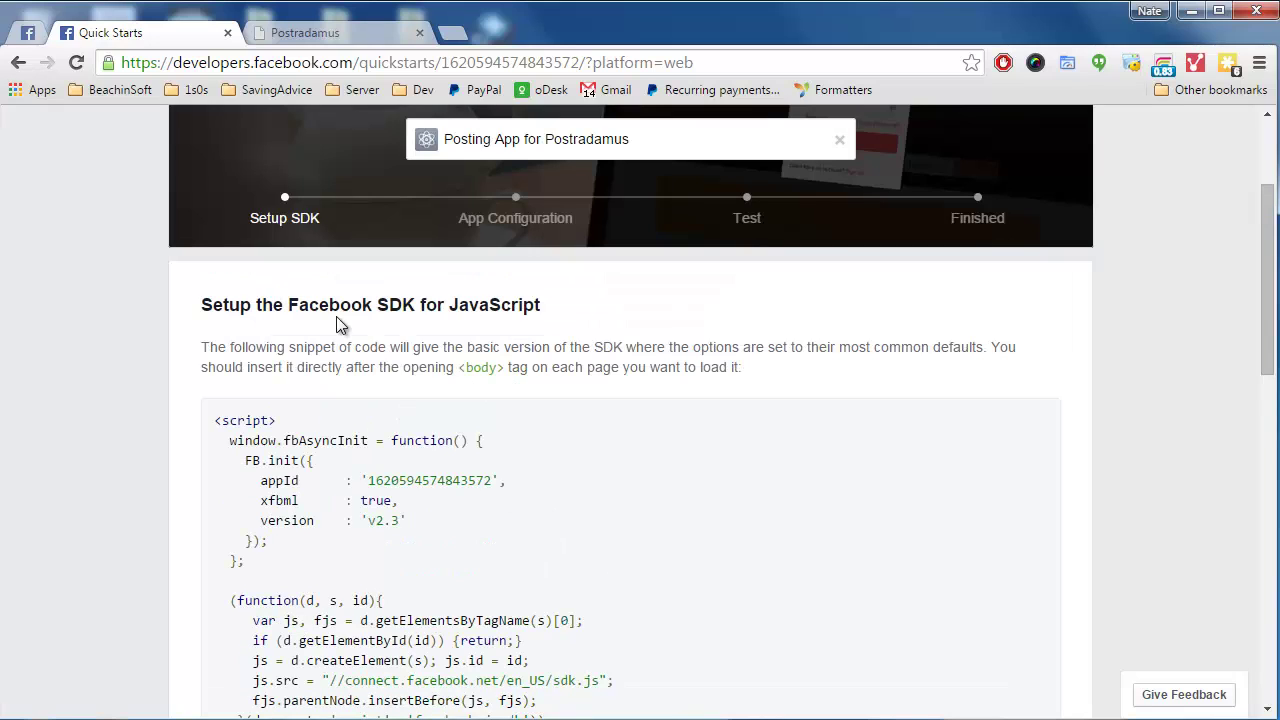
scroll(180, 395, down, 4)
scroll(170, 405, down, 2)
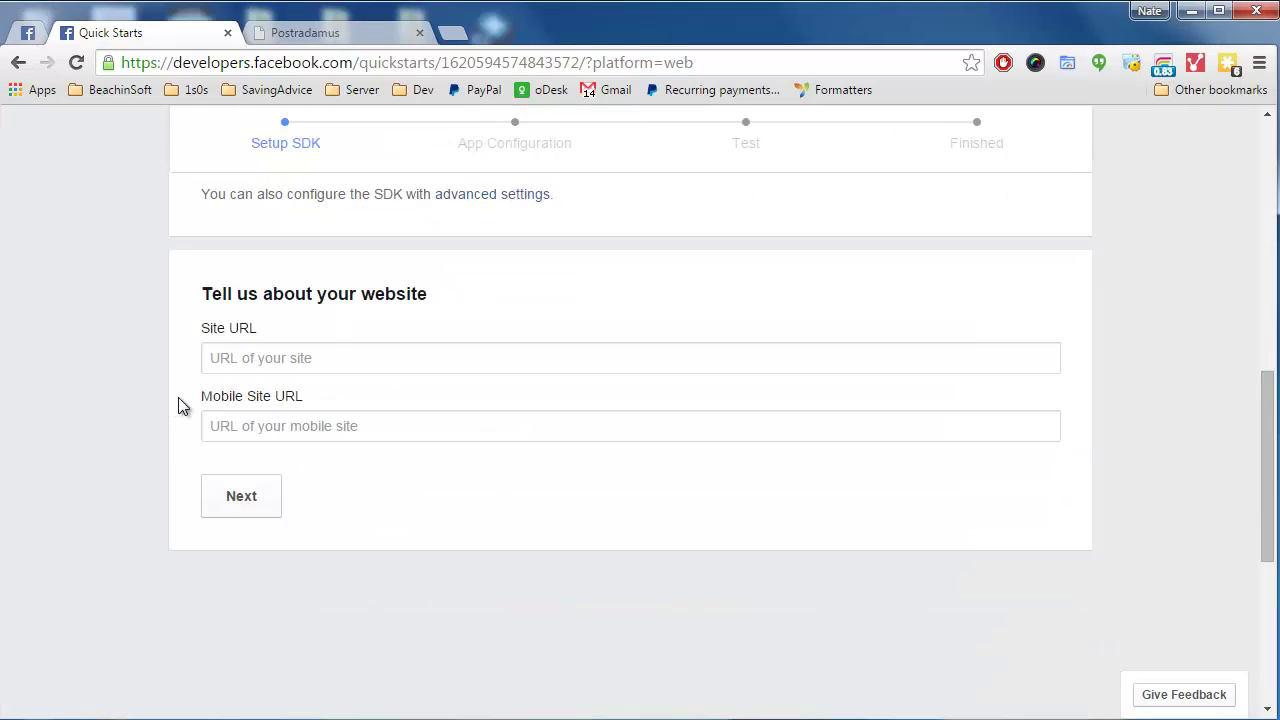
click(312, 358)
text(http://1s0s.com)
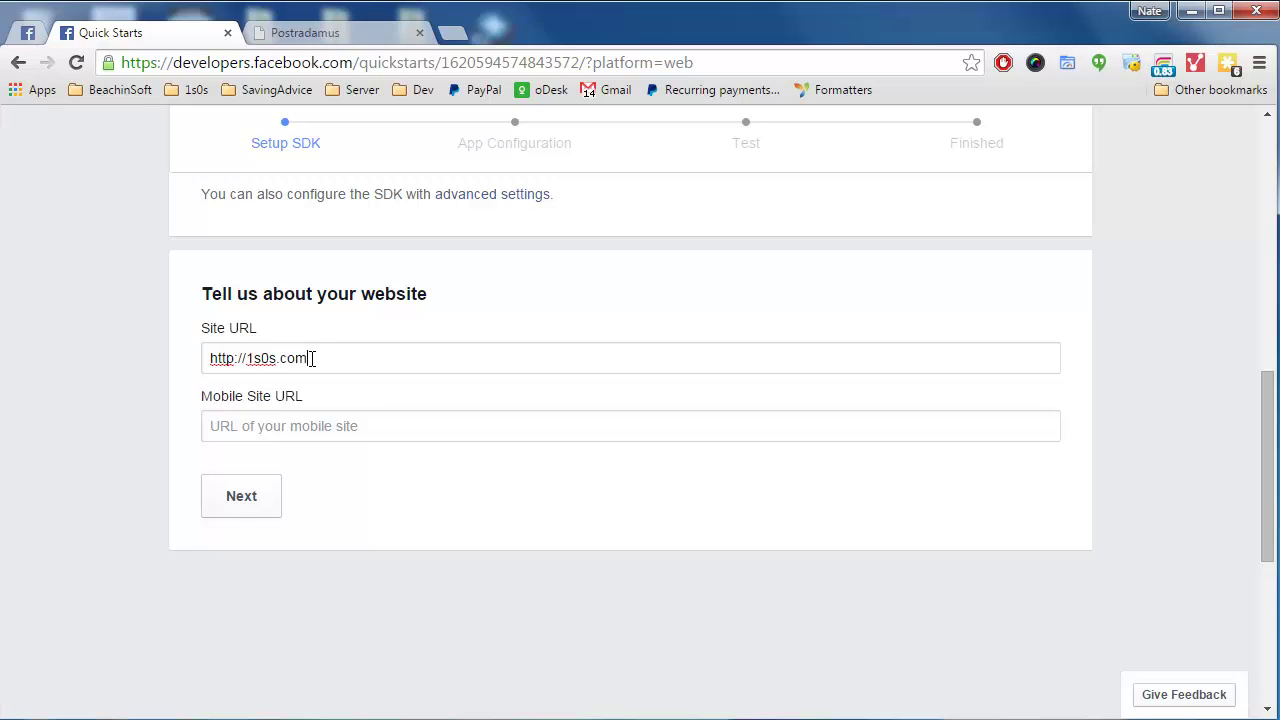
key(Tab)
click(243, 503)
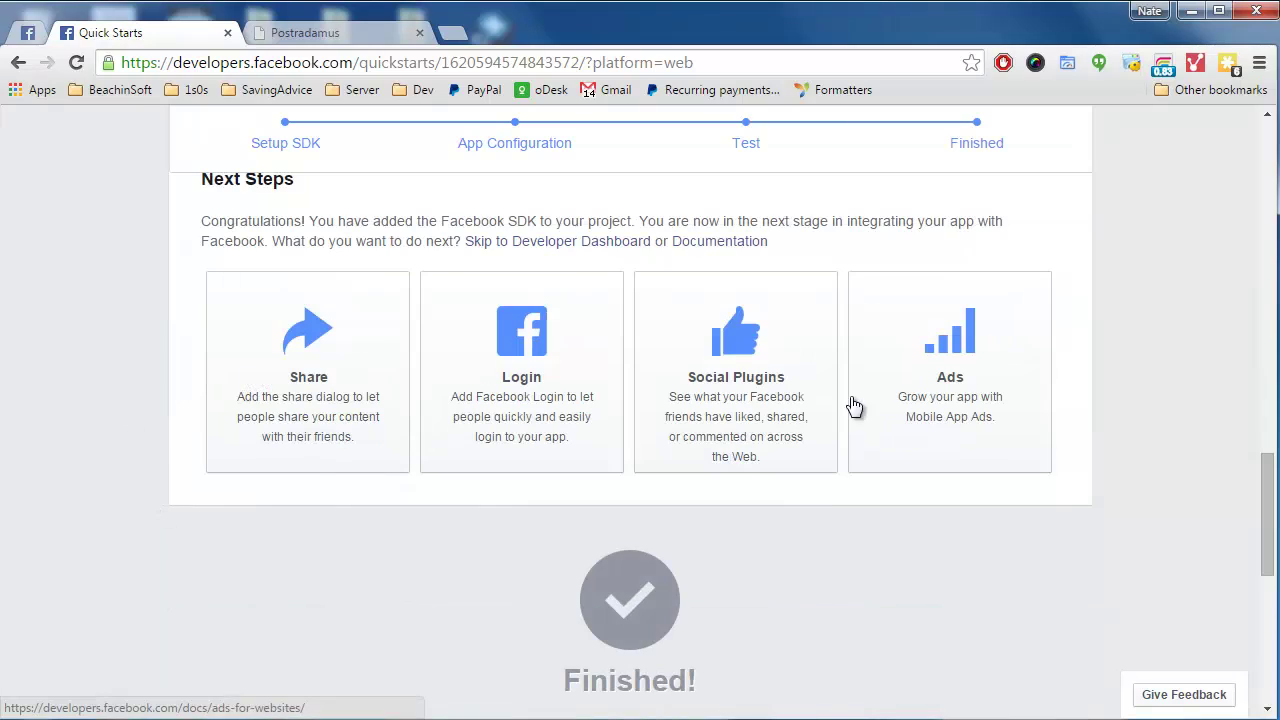
key(F5)
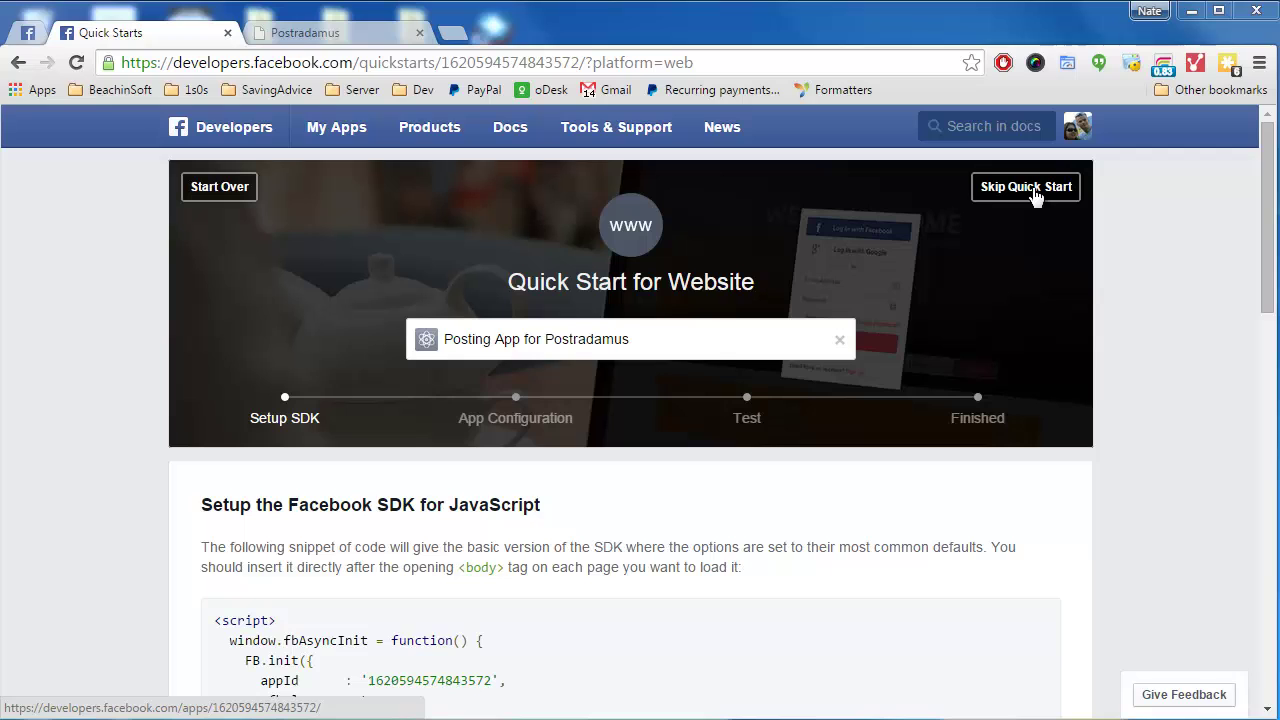
Skip the quick start and add a Website platform in the app's Settings
click(1035, 195)
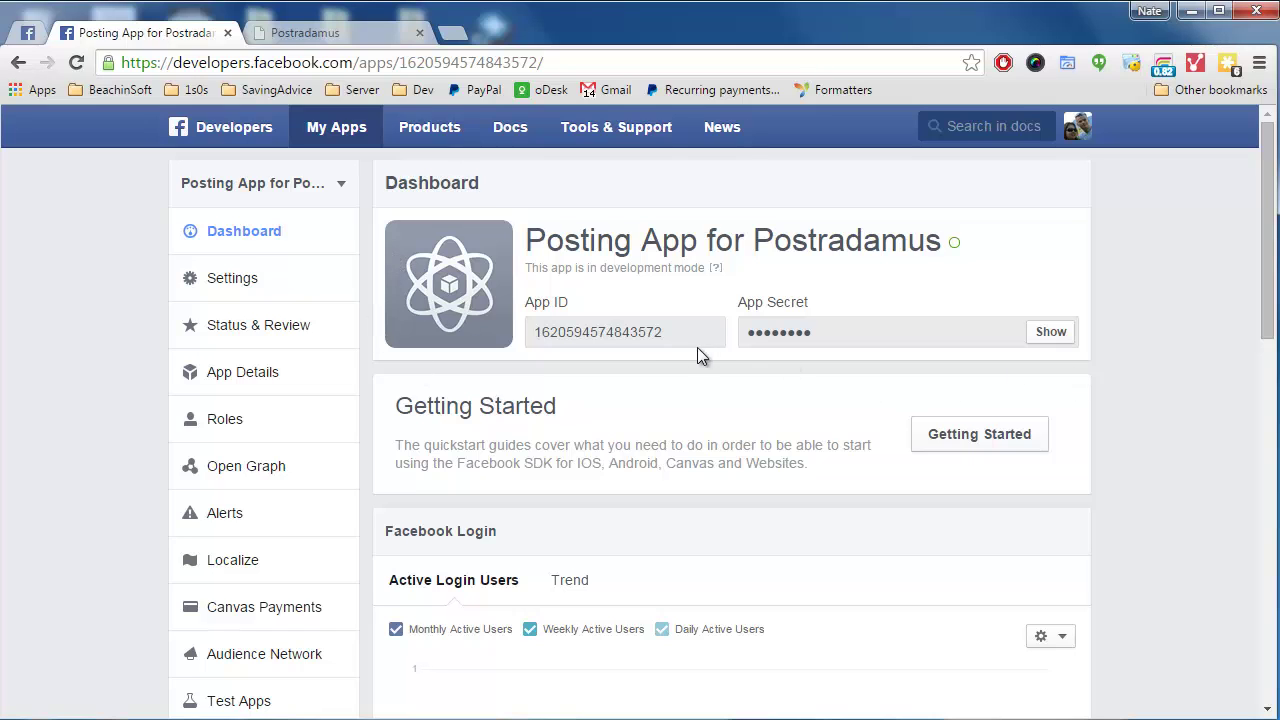
scroll(646, 360, down, 2)
scroll(644, 363, up, 2)
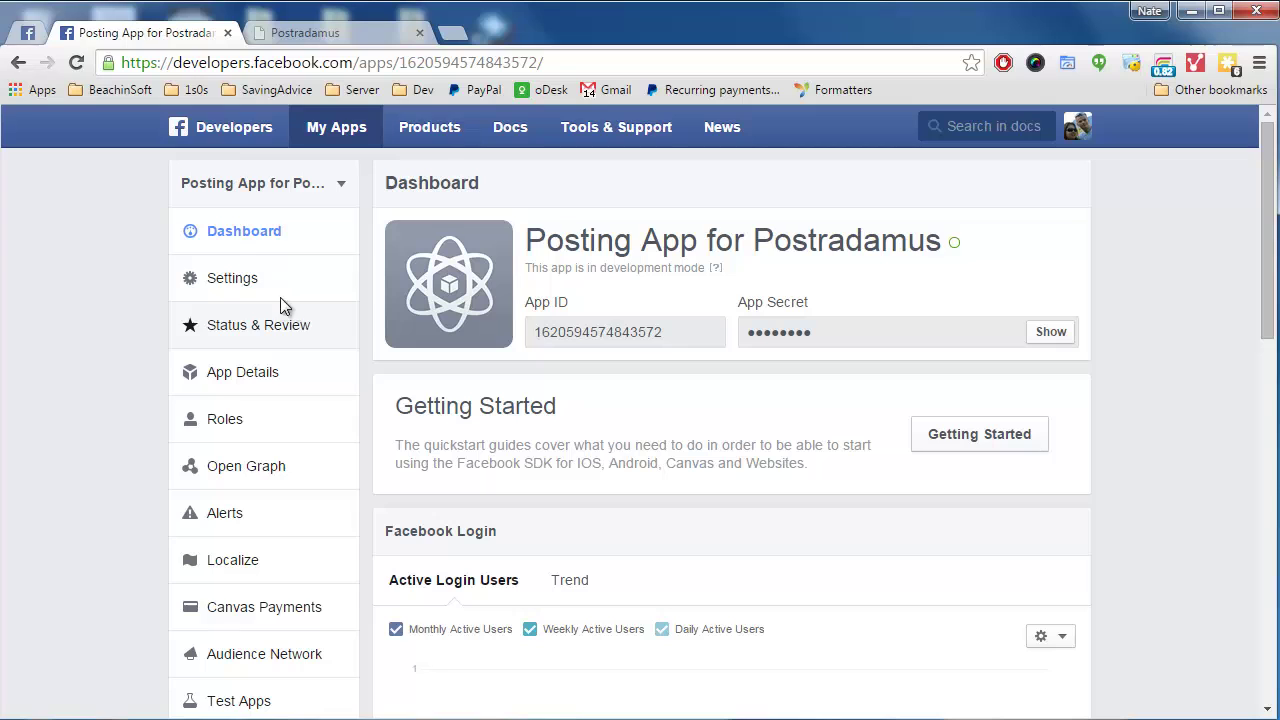
click(237, 285)
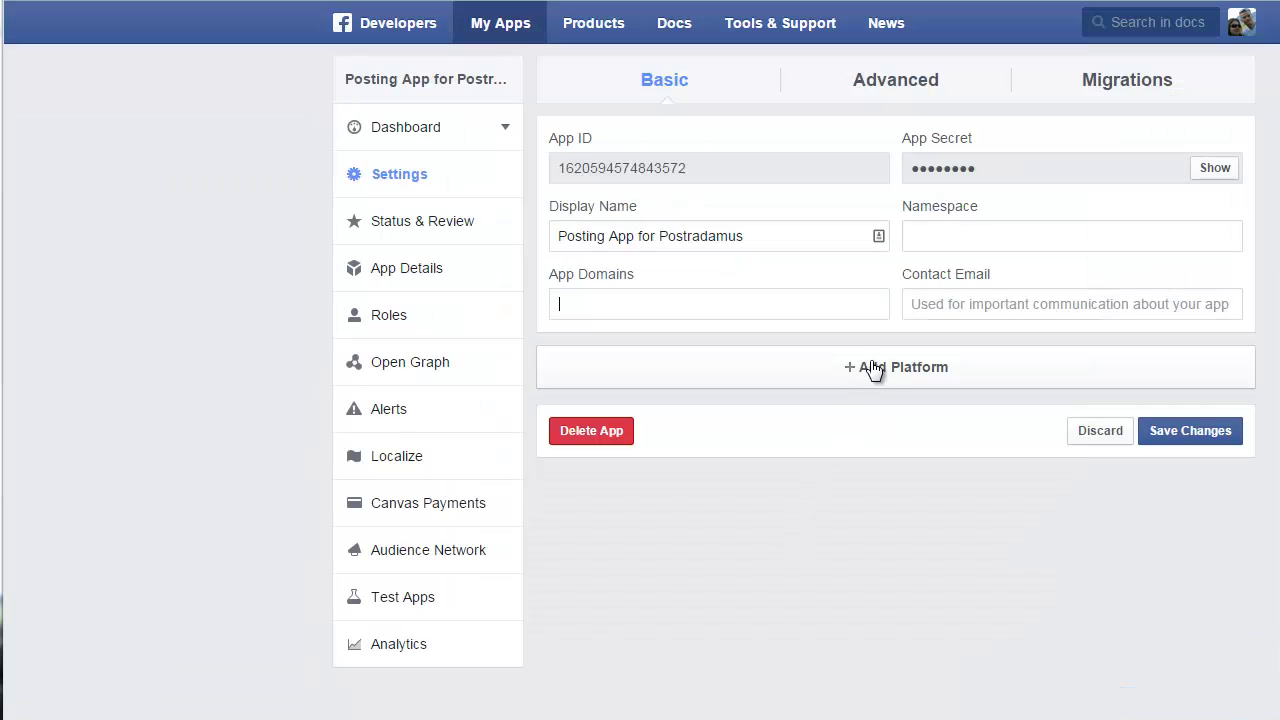
click(921, 374)
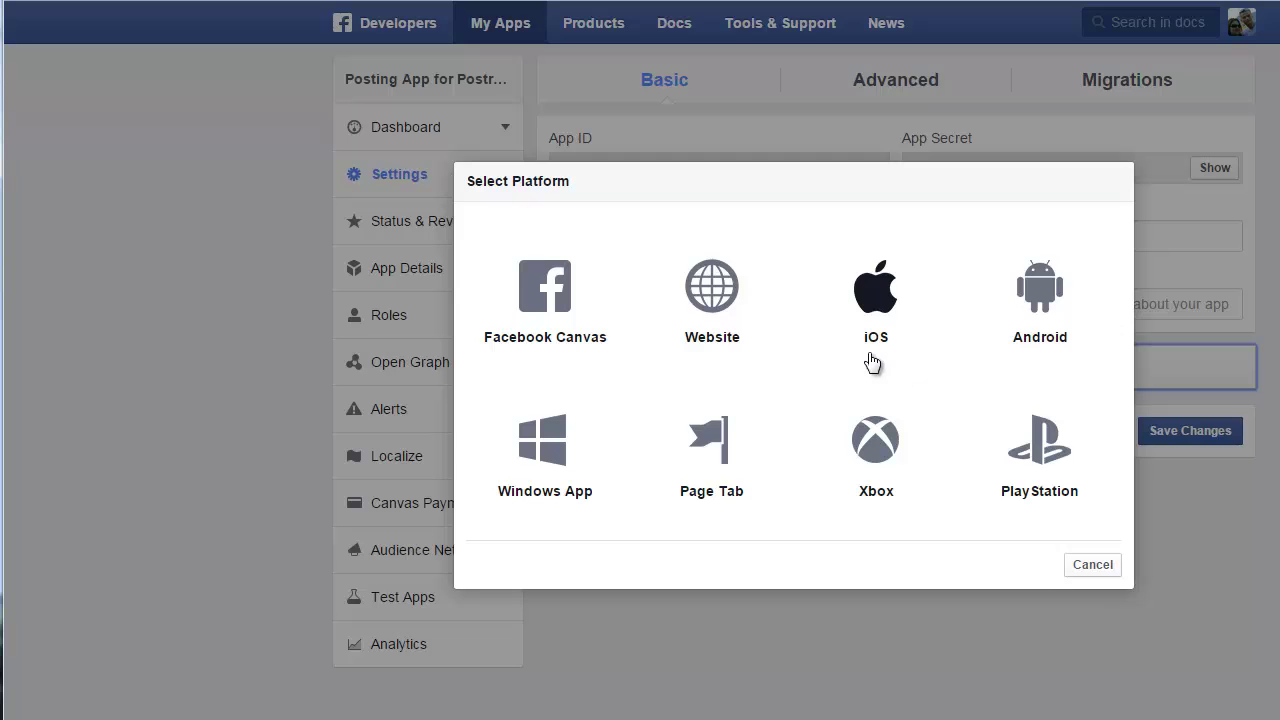
click(716, 292)
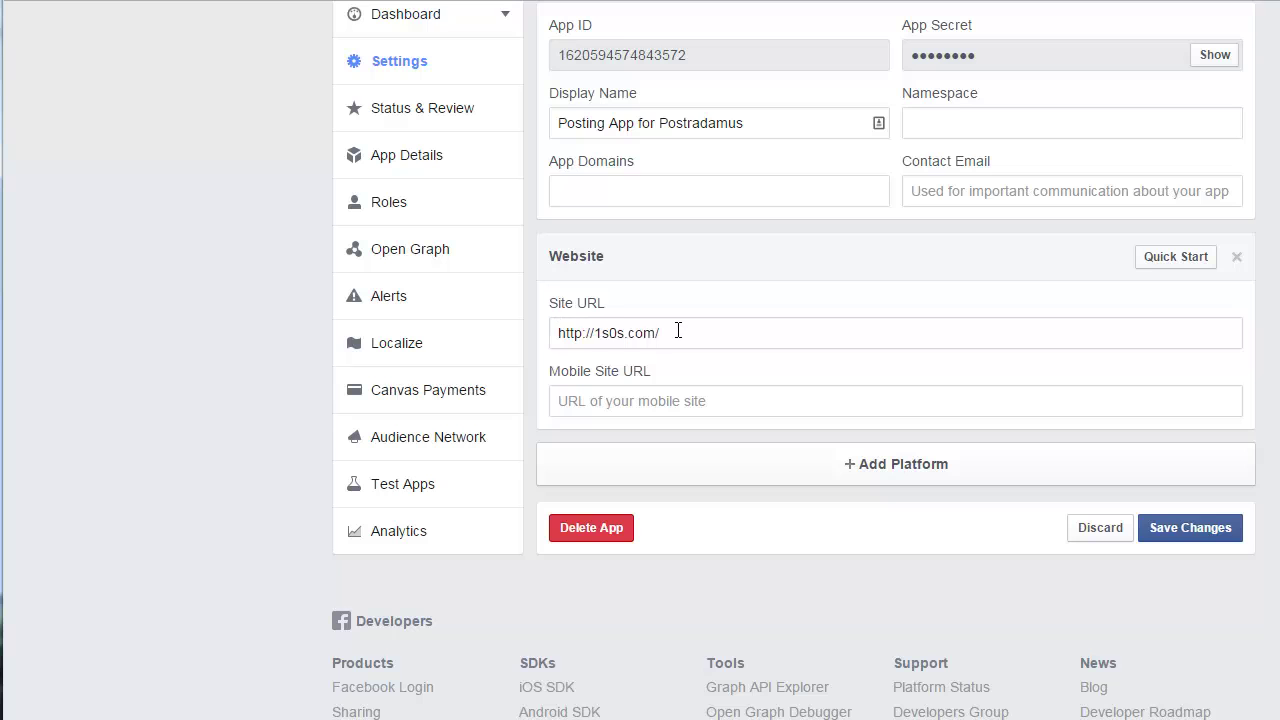
scroll(677, 332, up, 1)
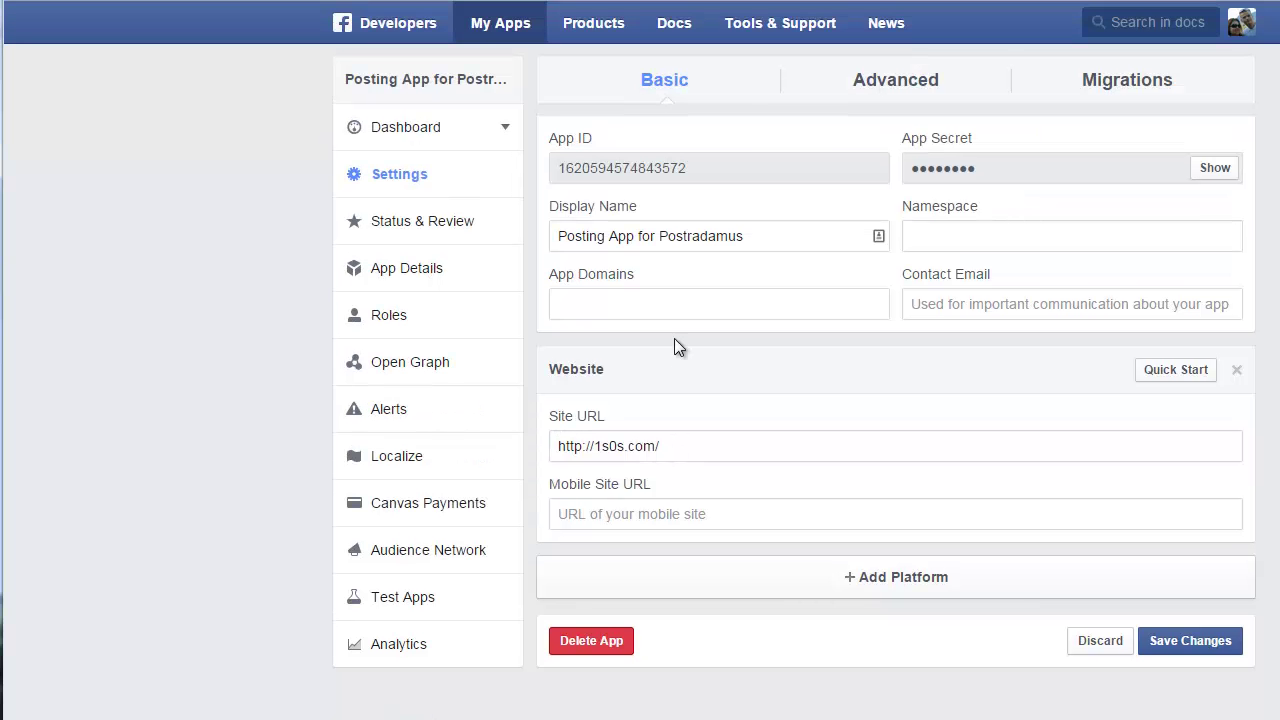
Fill in the app namespace, starting from 'postingappforpostradamus' and adjusting its ending
click(925, 234)
text(postingappforpostradamus)
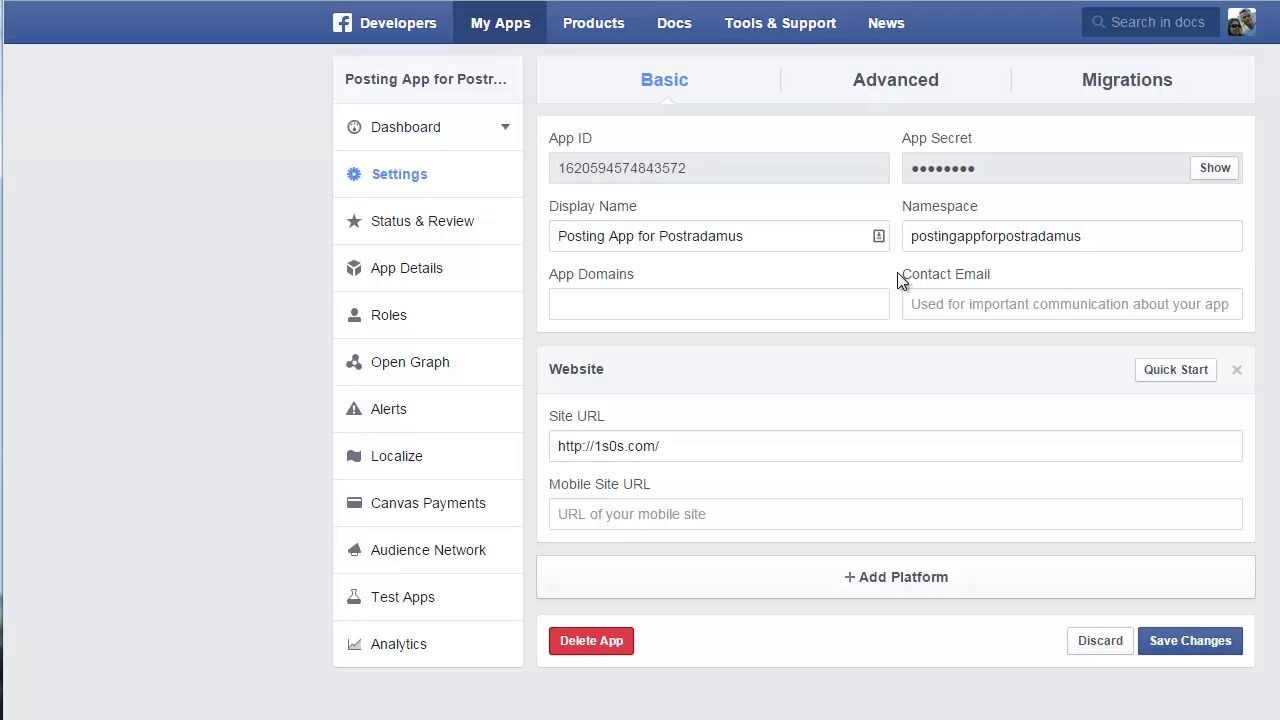
key(shift+Left)
key(shift+Left)
key(shift+Left)
key(shift+Left)
key(shift+Left)
key(shift+Left)
key(shift+Left)
key(shift+Left)
key(shift+Left)
key(shift+Left)
key(shift+Left)
key(shift+Left)
key(shift+Left)
key(shift+Left)
key(shift+Left)
key(shift+Left)
key(shift+Left)
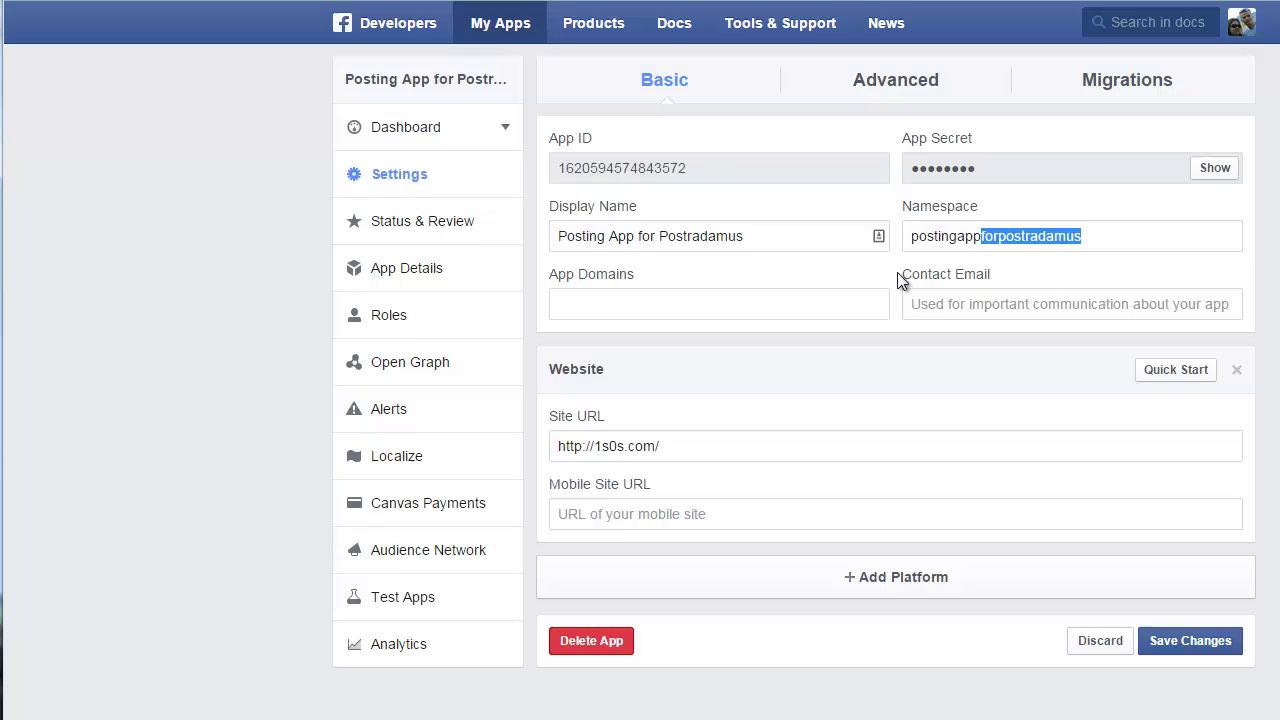
text(postr)
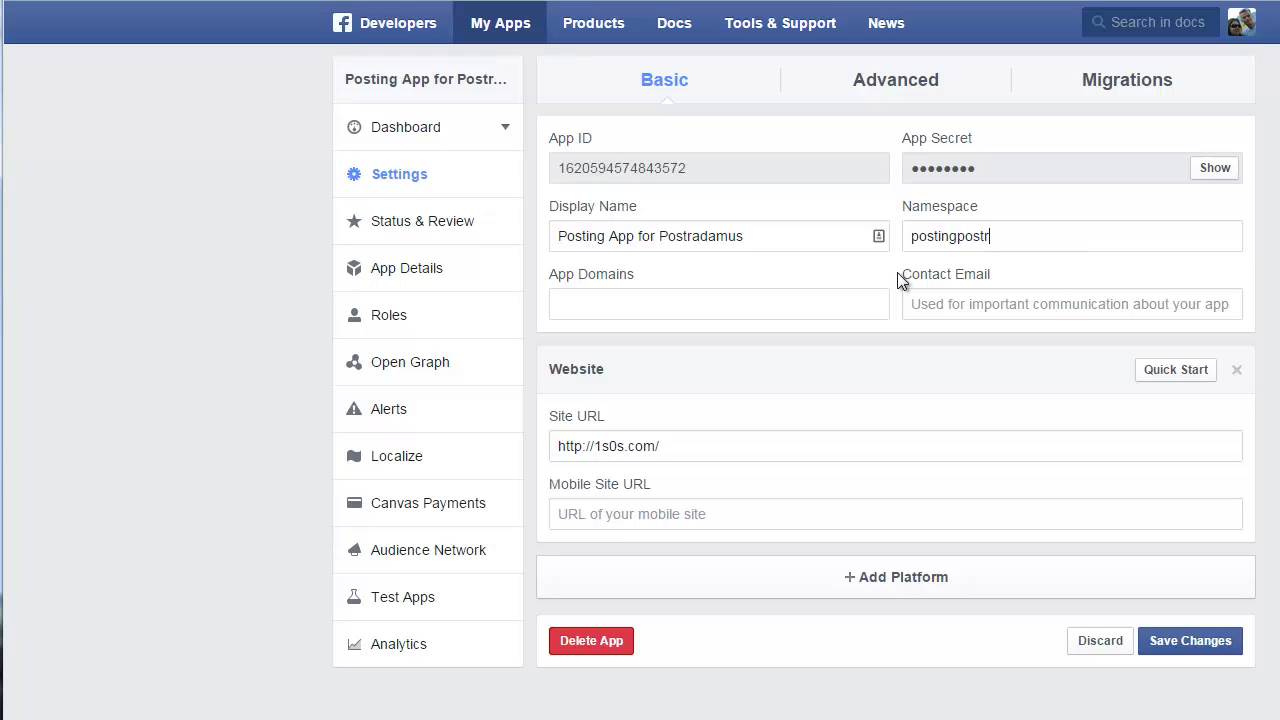
text(adamus)
Set app domain 1s0s.com and a contact email address, then save the settings
click(809, 300)
text(1s)
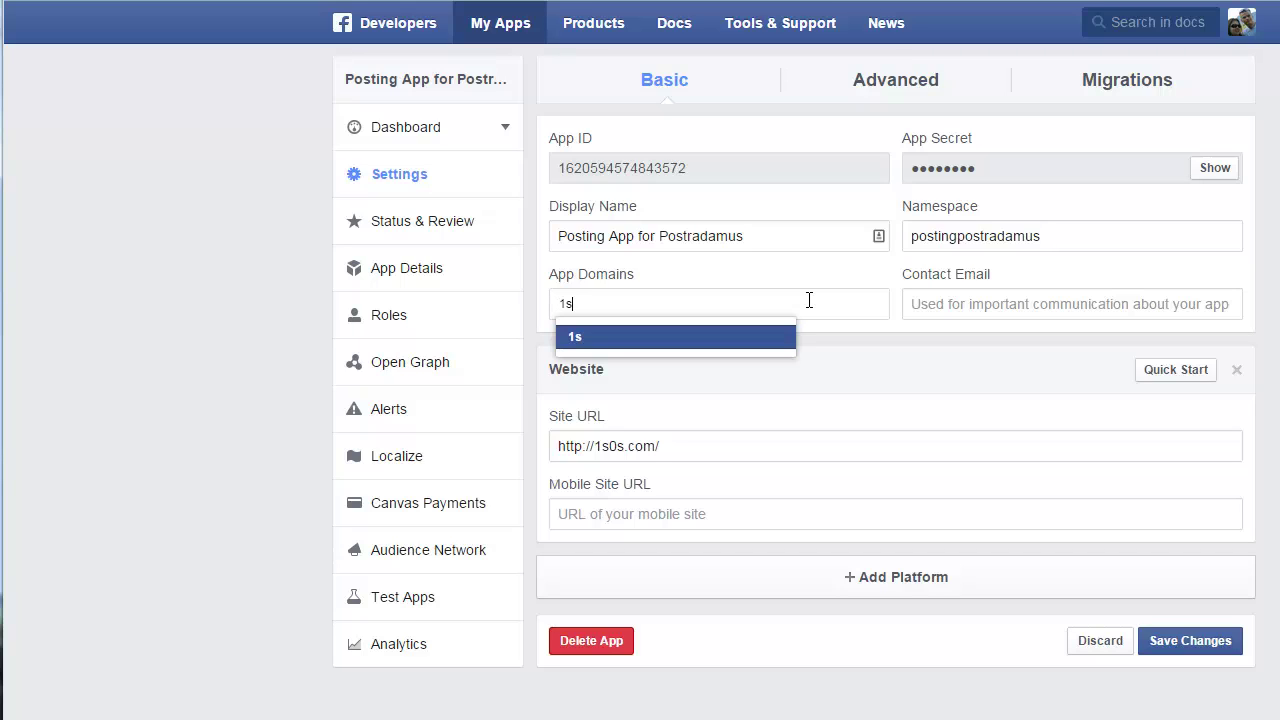
text(0s.com)
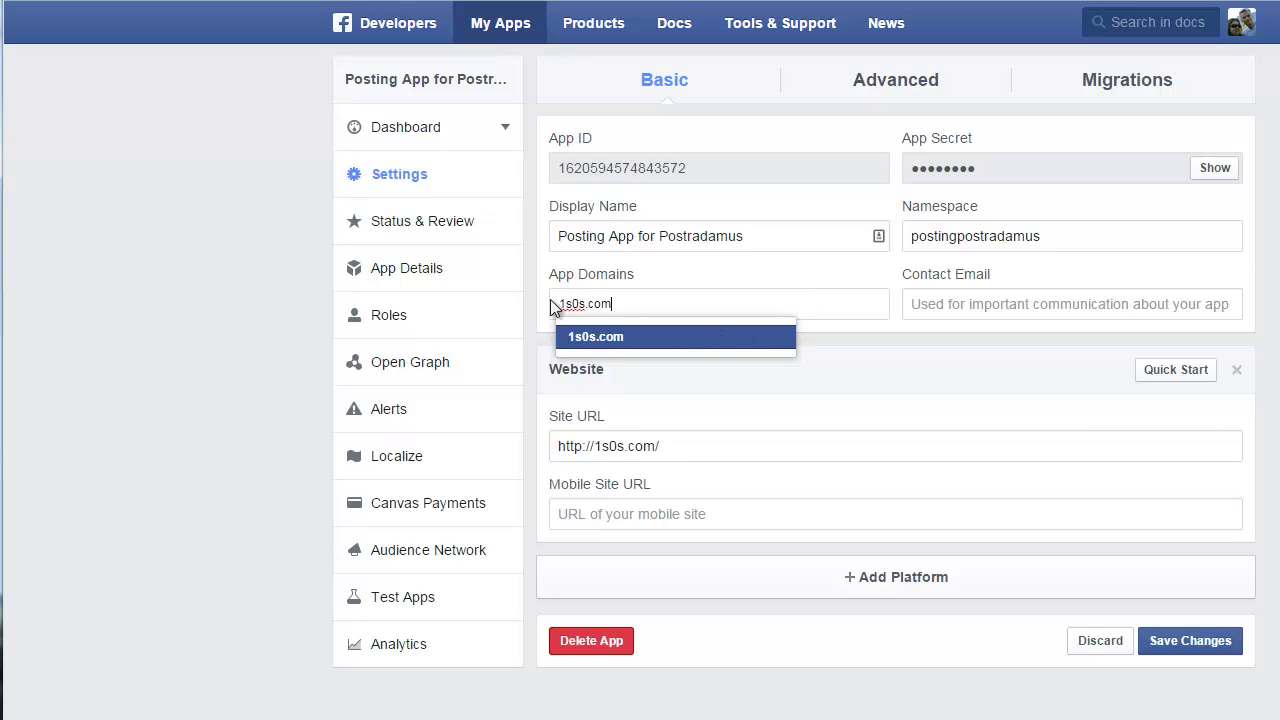
click(595, 337)
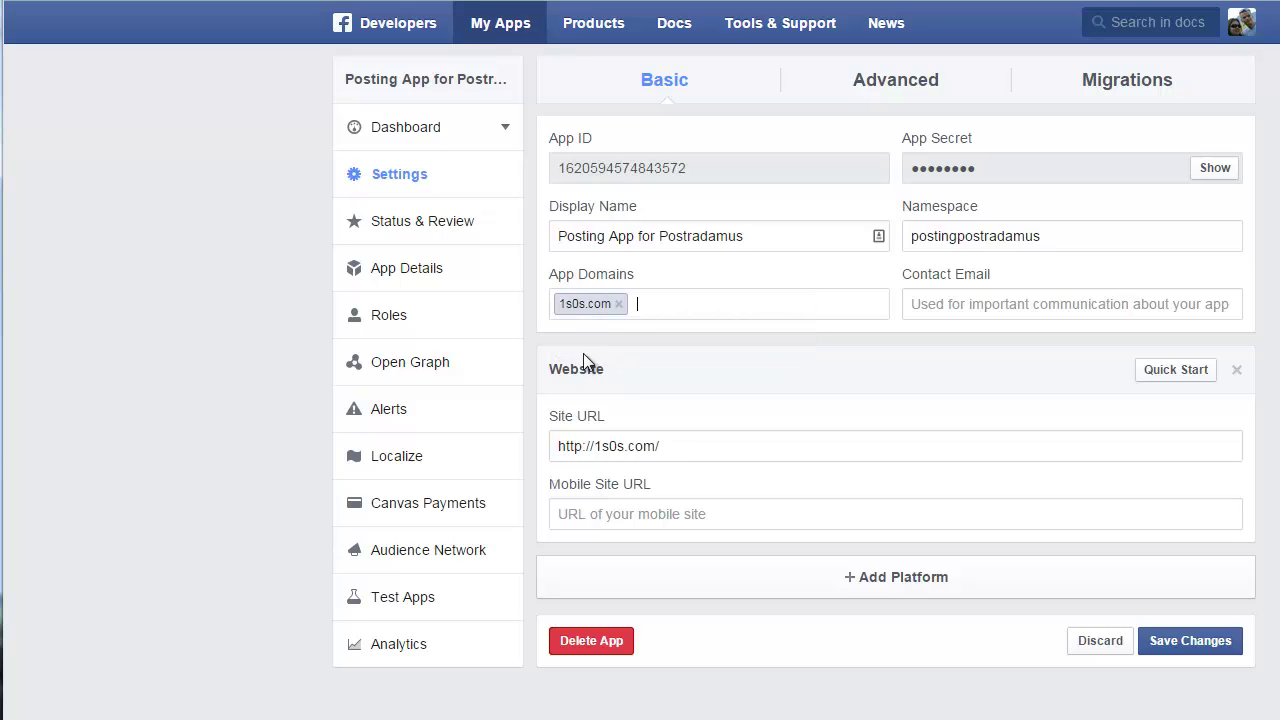
click(1006, 303)
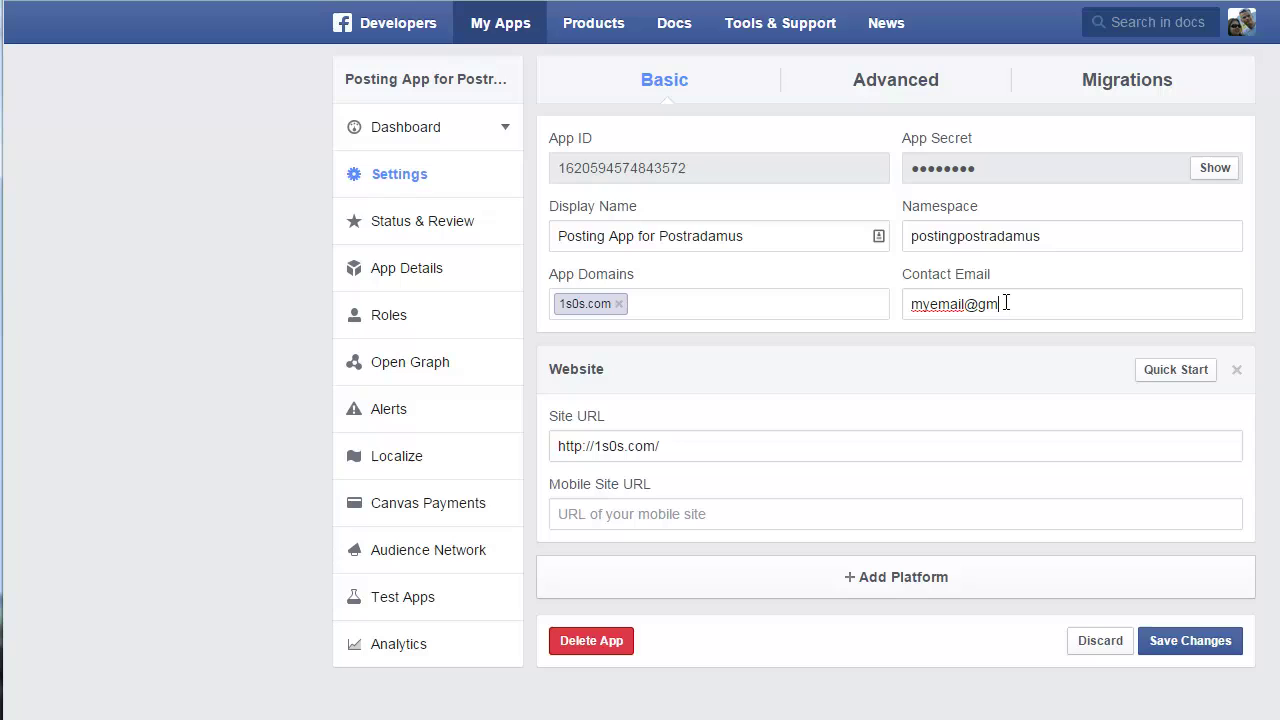
click(1186, 641)
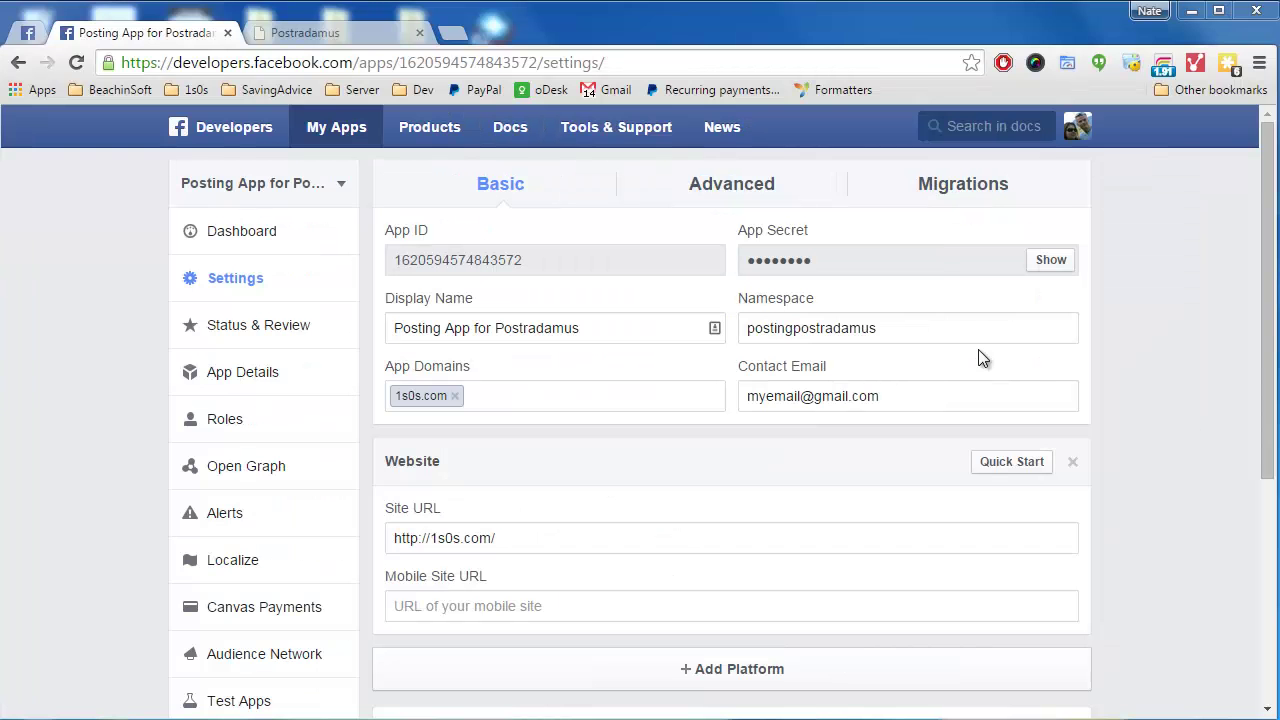
Switch the app's public availability to YES in Status & Review and confirm
click(258, 330)
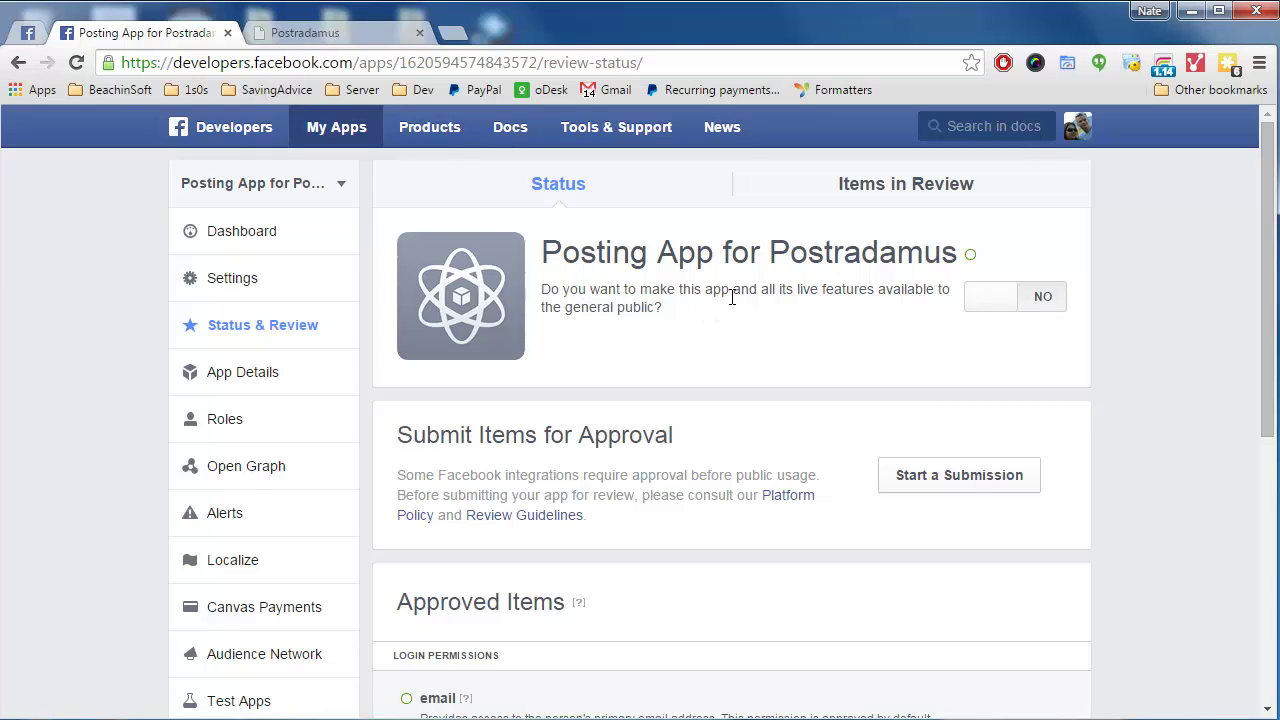
click(1027, 297)
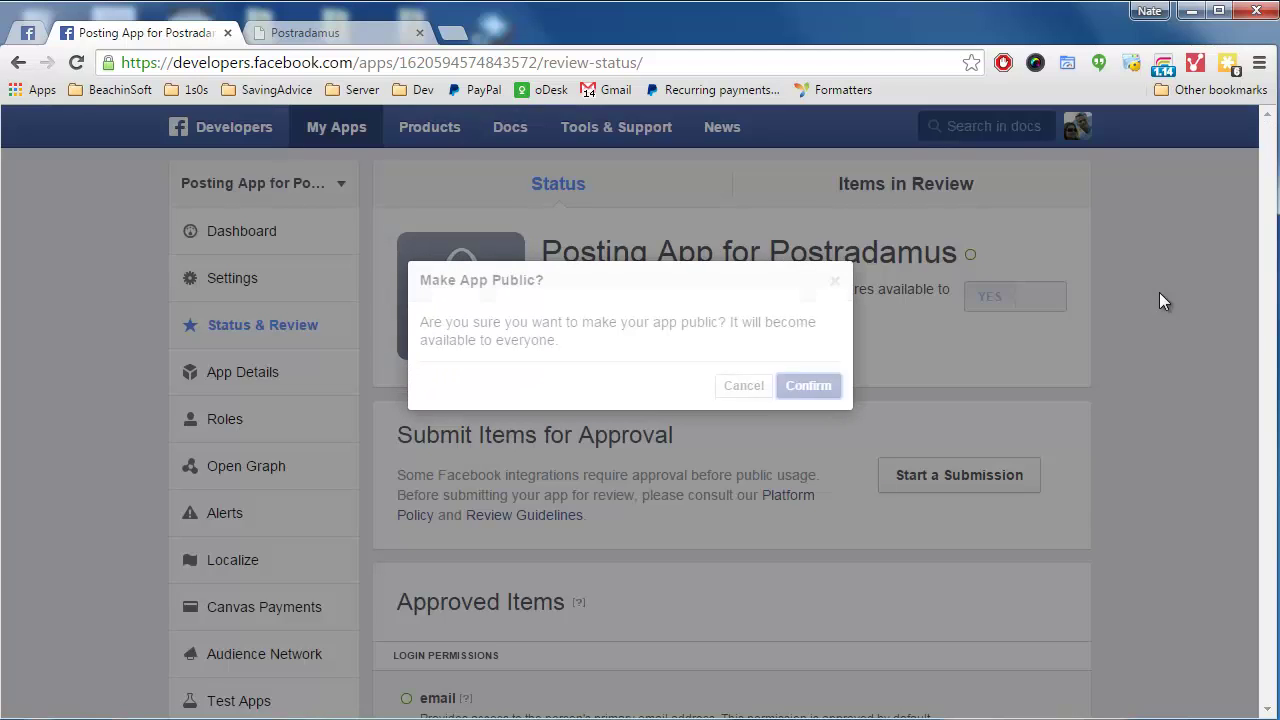
click(797, 387)
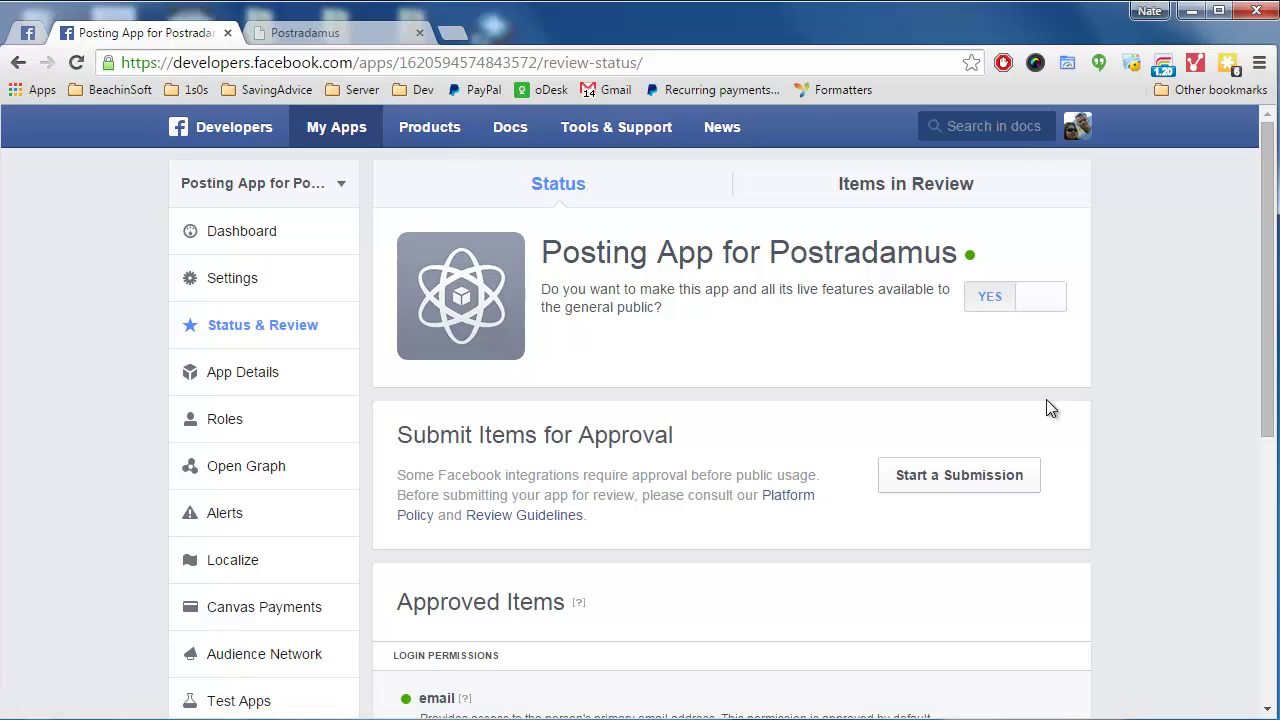
scroll(733, 389, down, 1)
scroll(730, 391, up, 1)
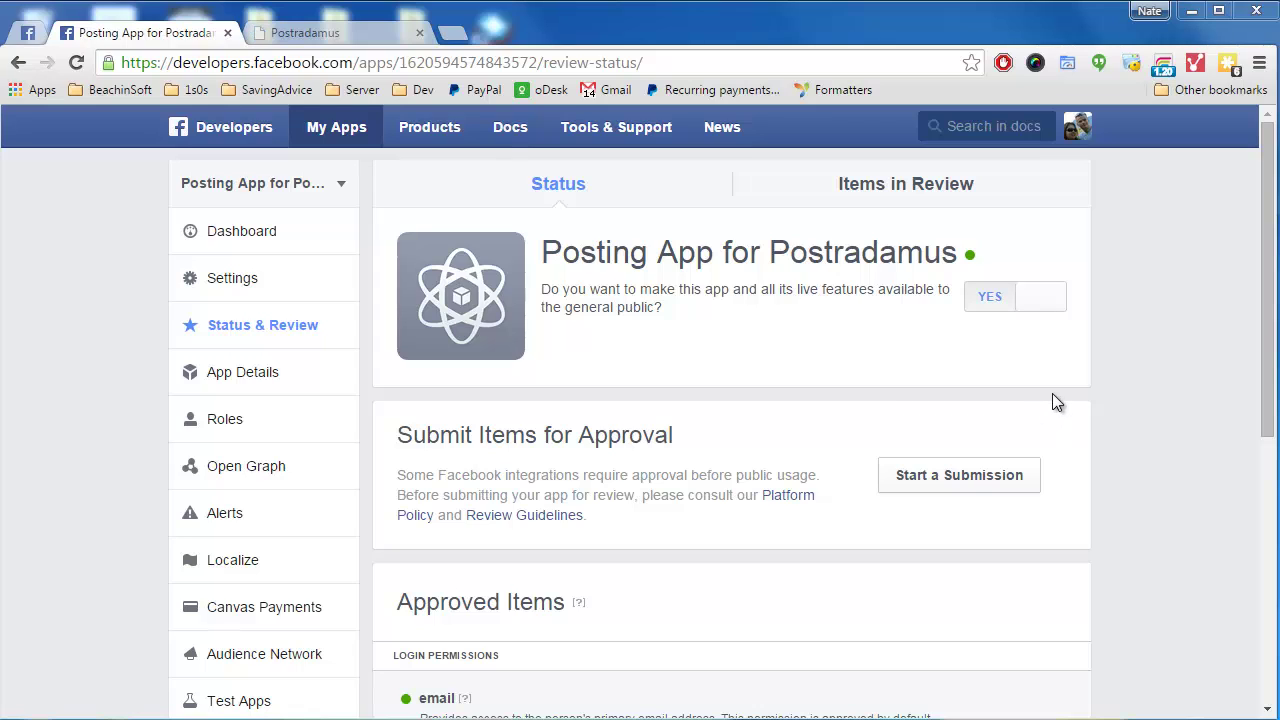
click(260, 286)
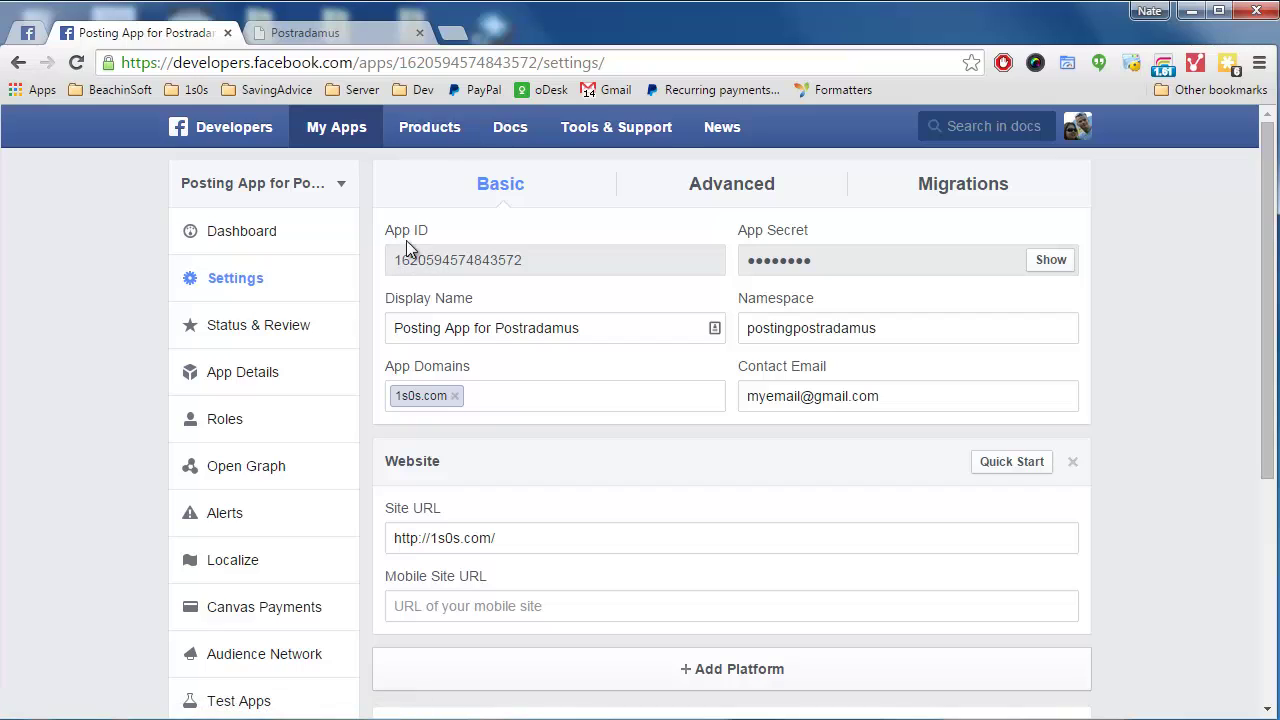
Copy the App ID from the app settings and switch to the Postradamus tab
drag(396, 260, 566, 260)
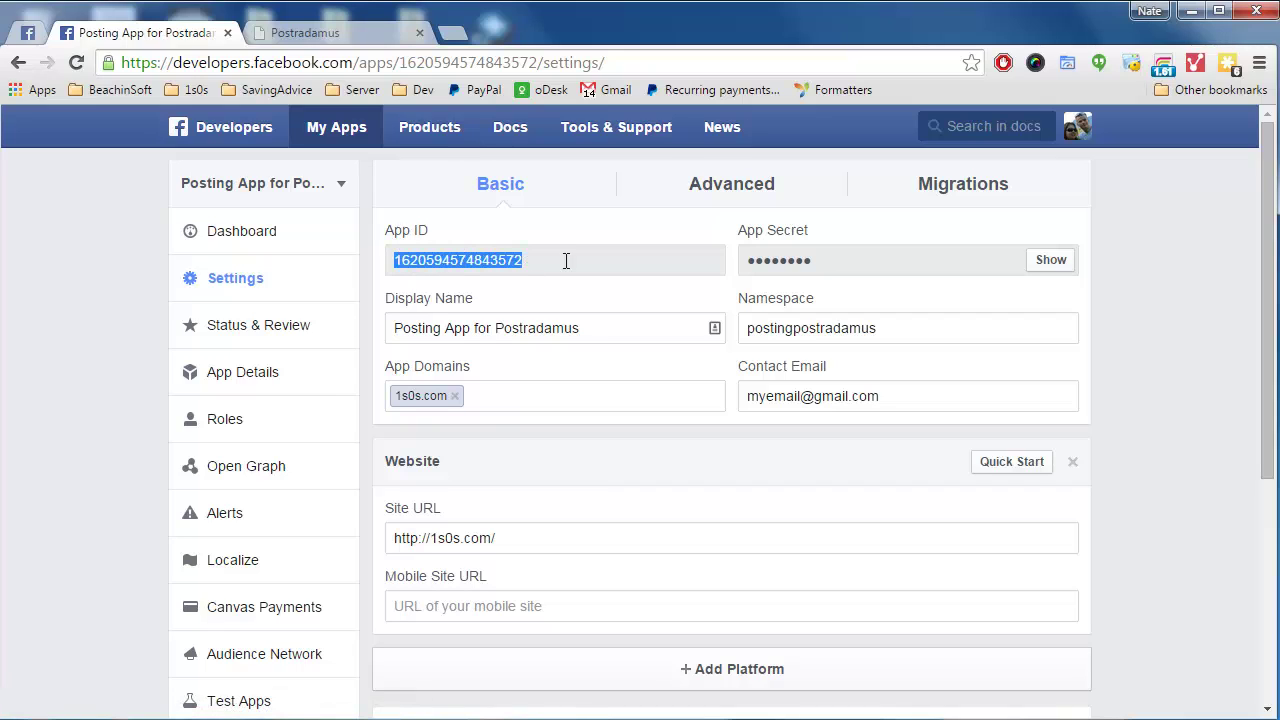
right_click(470, 262)
click(503, 272)
click(327, 38)
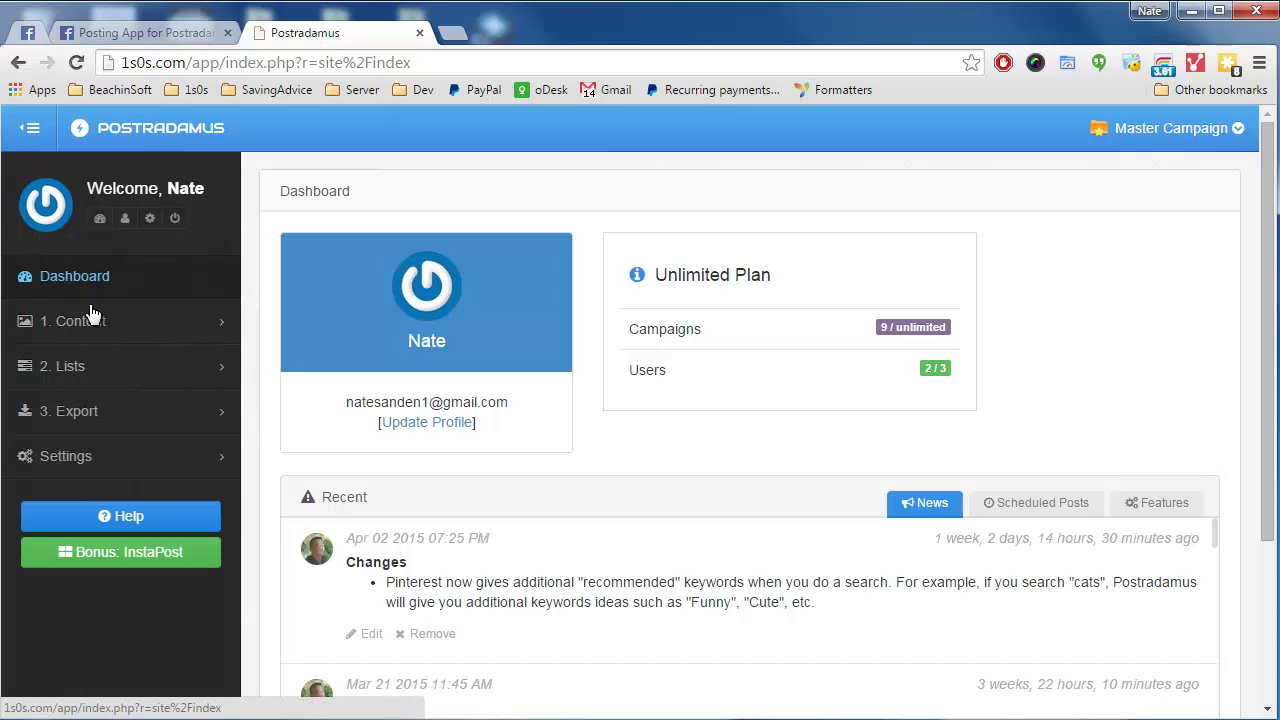
Paste the copied App ID into the Facebook App ID field under Settings > Connections > Facebook
click(105, 459)
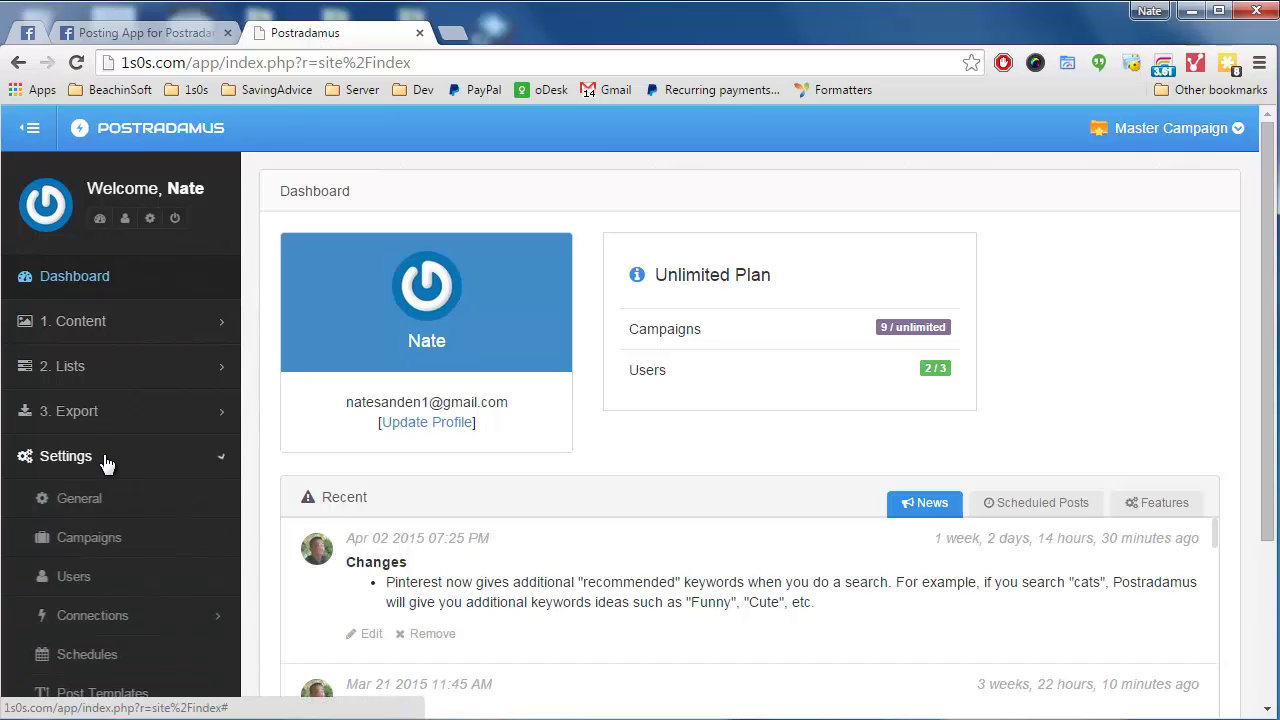
click(118, 614)
scroll(120, 610, down, 2)
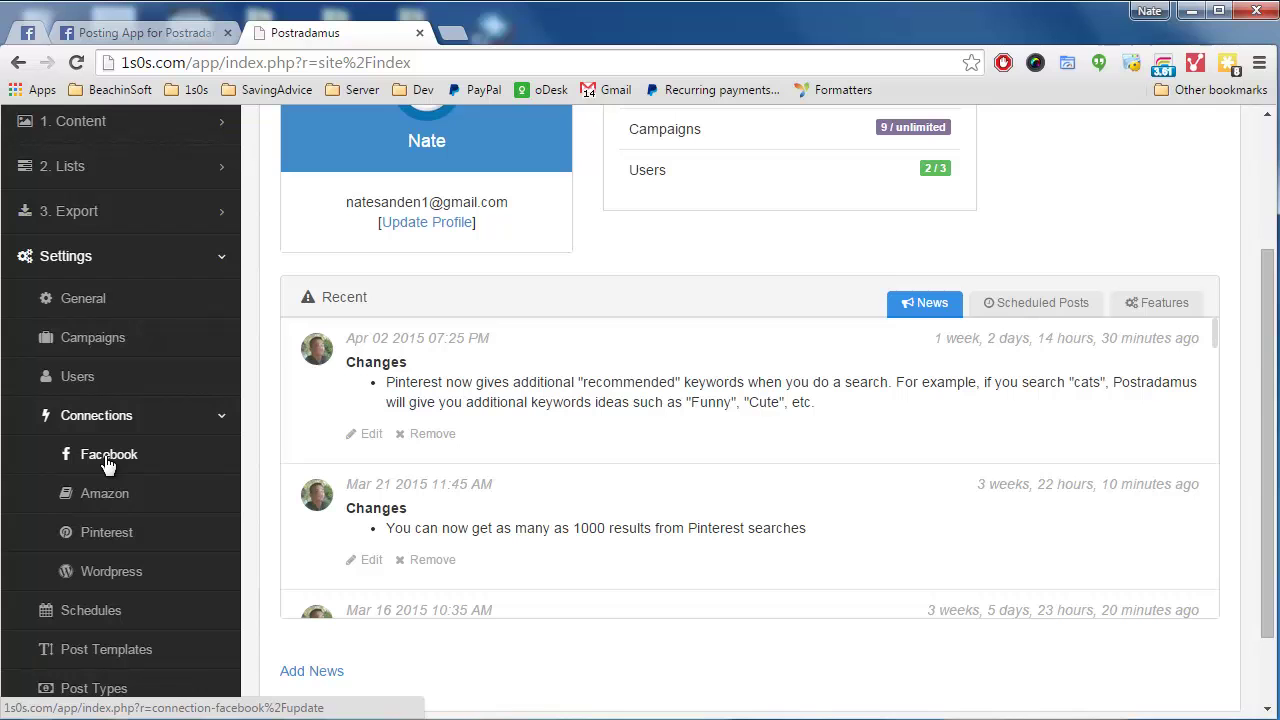
click(108, 455)
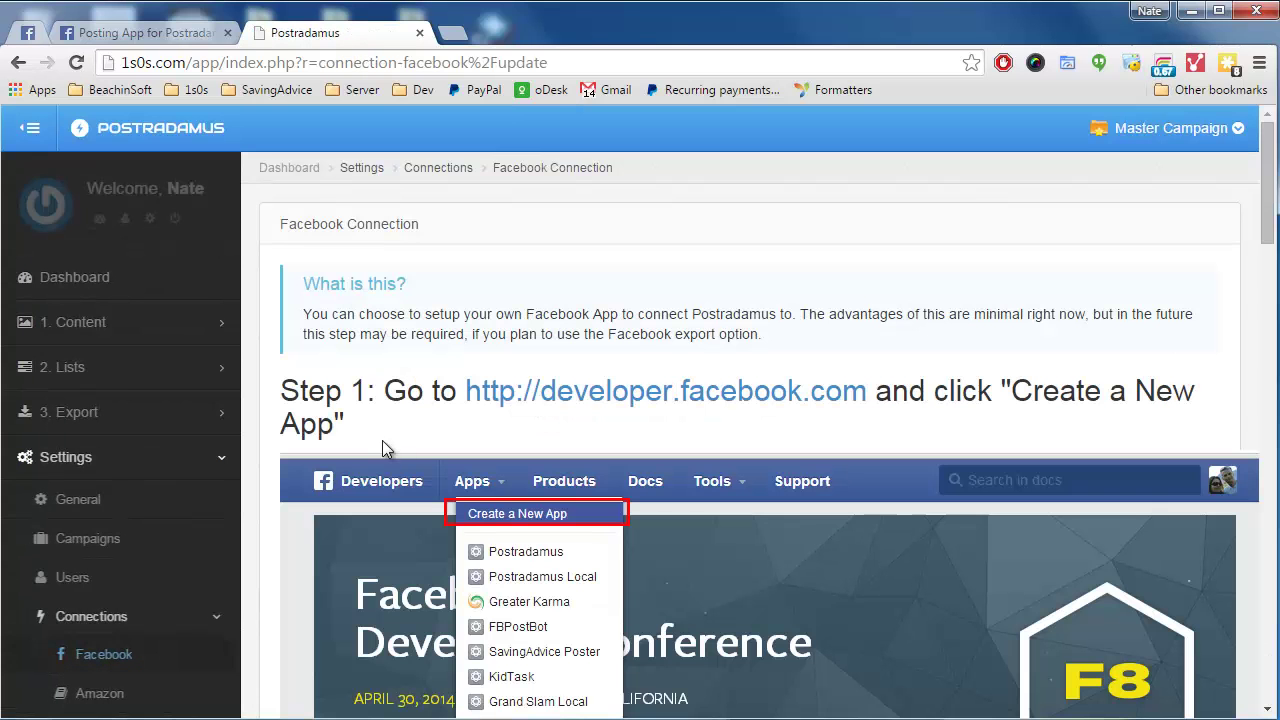
drag(1268, 185, 1268, 640)
click(338, 520)
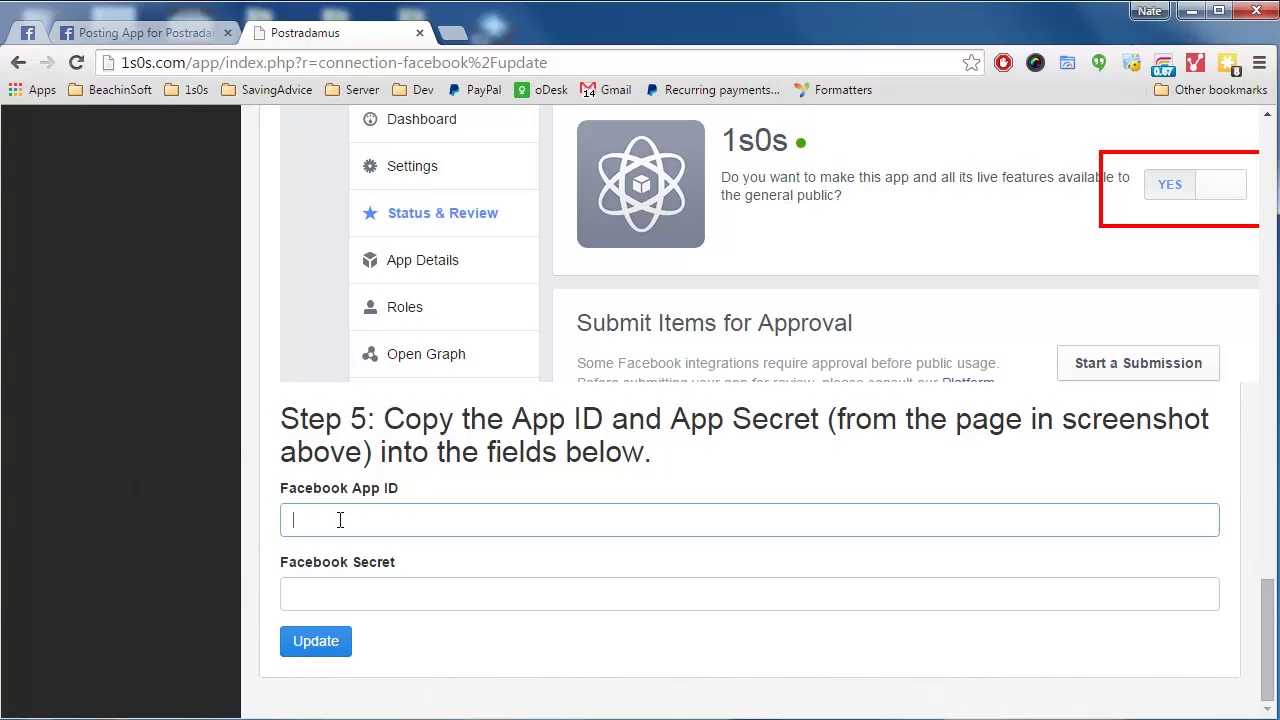
right_click(346, 521)
click(407, 638)
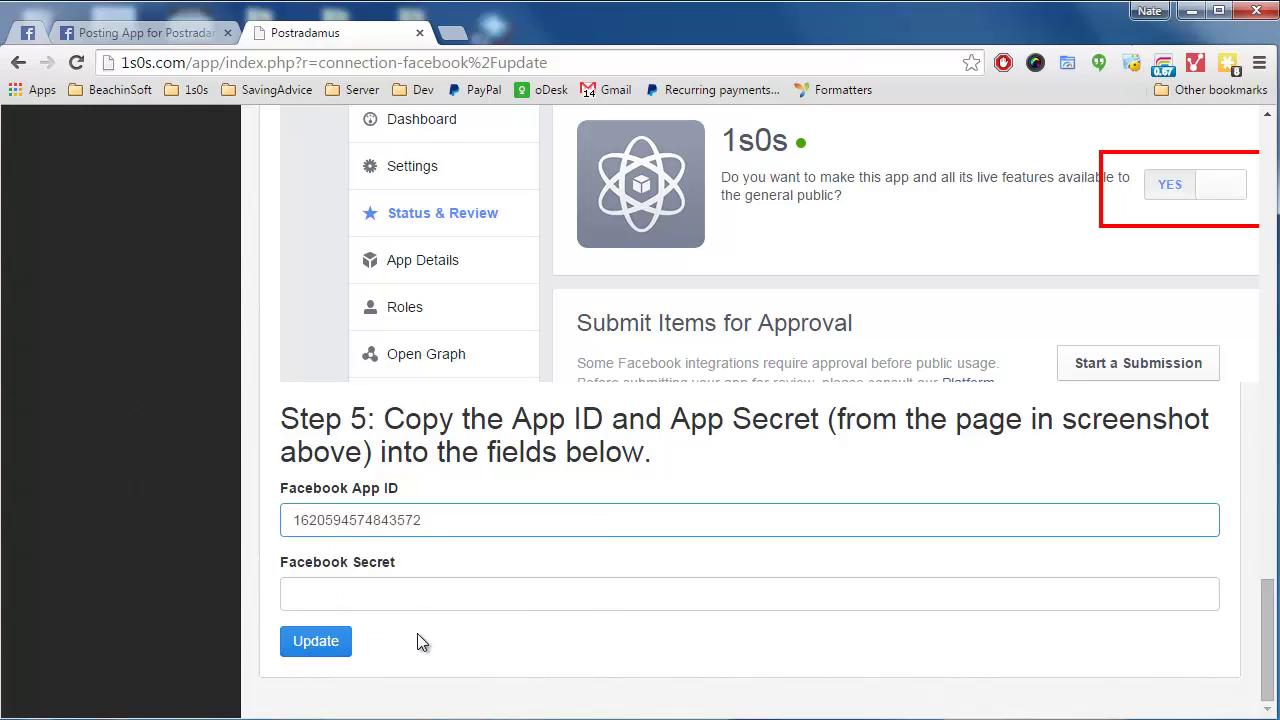
Reveal the App Secret in the app settings by re-entering the account password
click(177, 32)
click(762, 262)
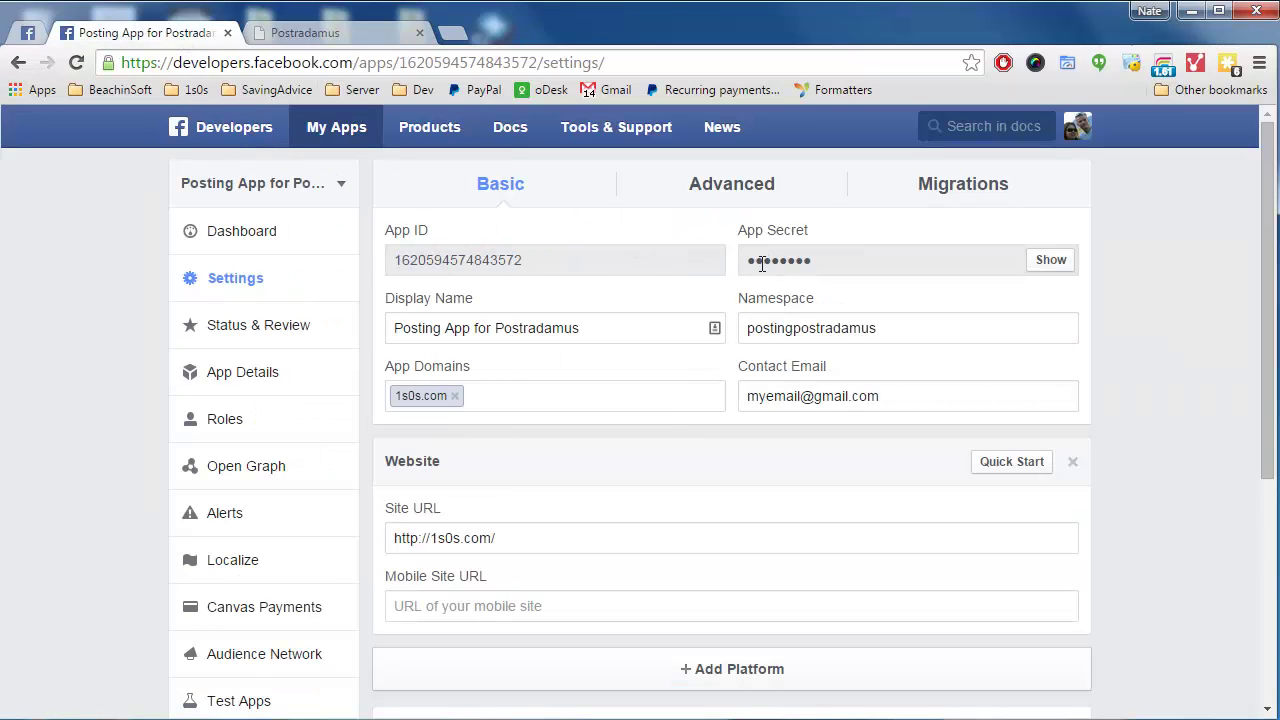
click(1051, 262)
text(••••••••••)
key(Return)
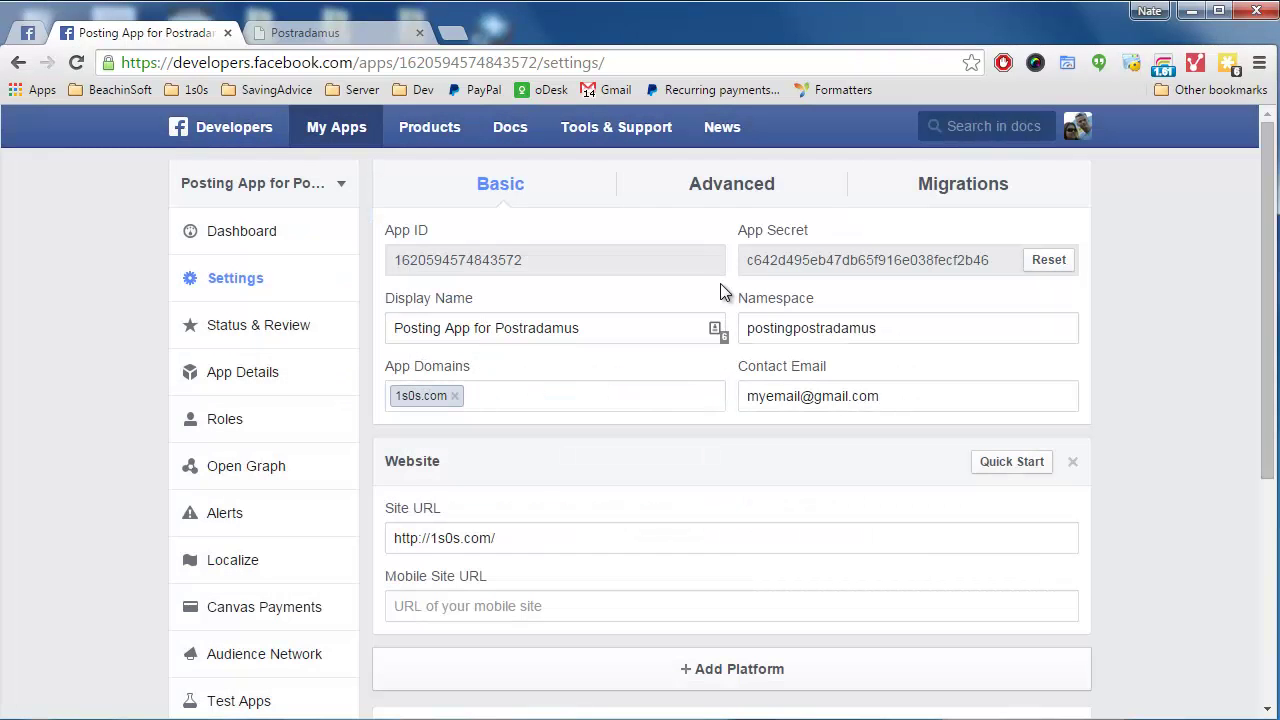
Copy the App Secret and return to the Postradamus connection page
drag(990, 260, 752, 262)
right_click(768, 268)
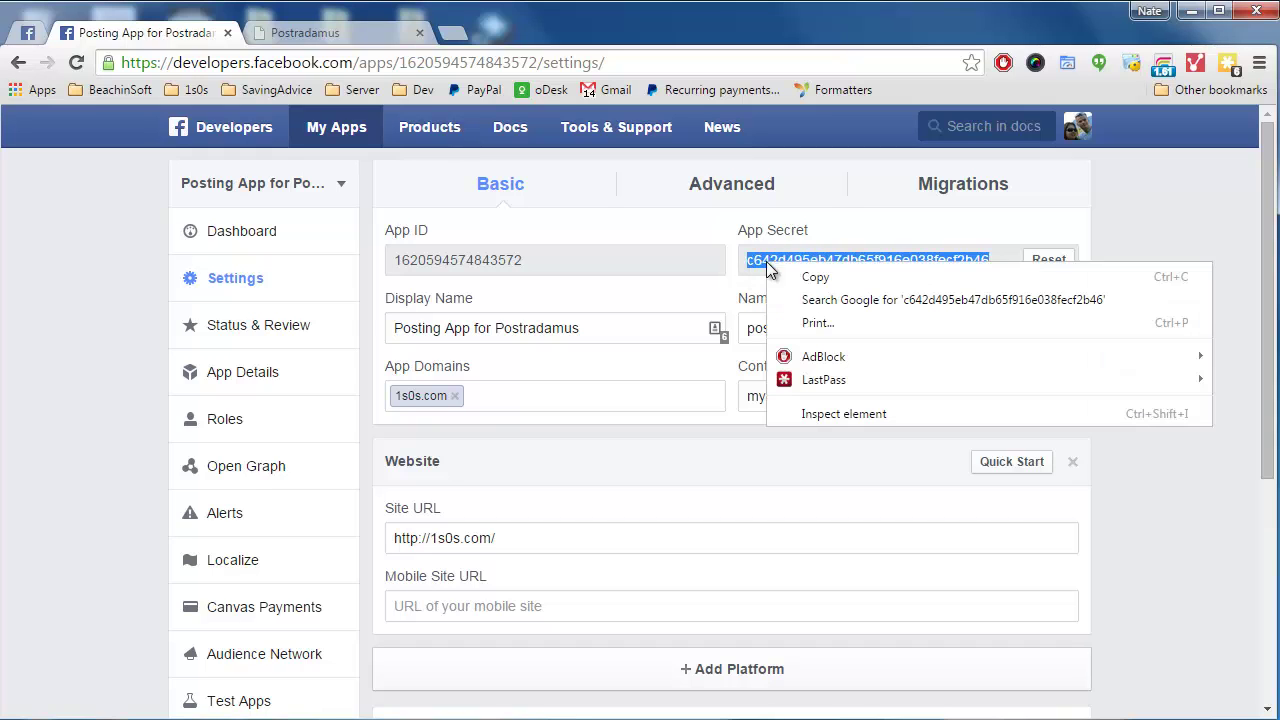
click(808, 278)
click(255, 36)
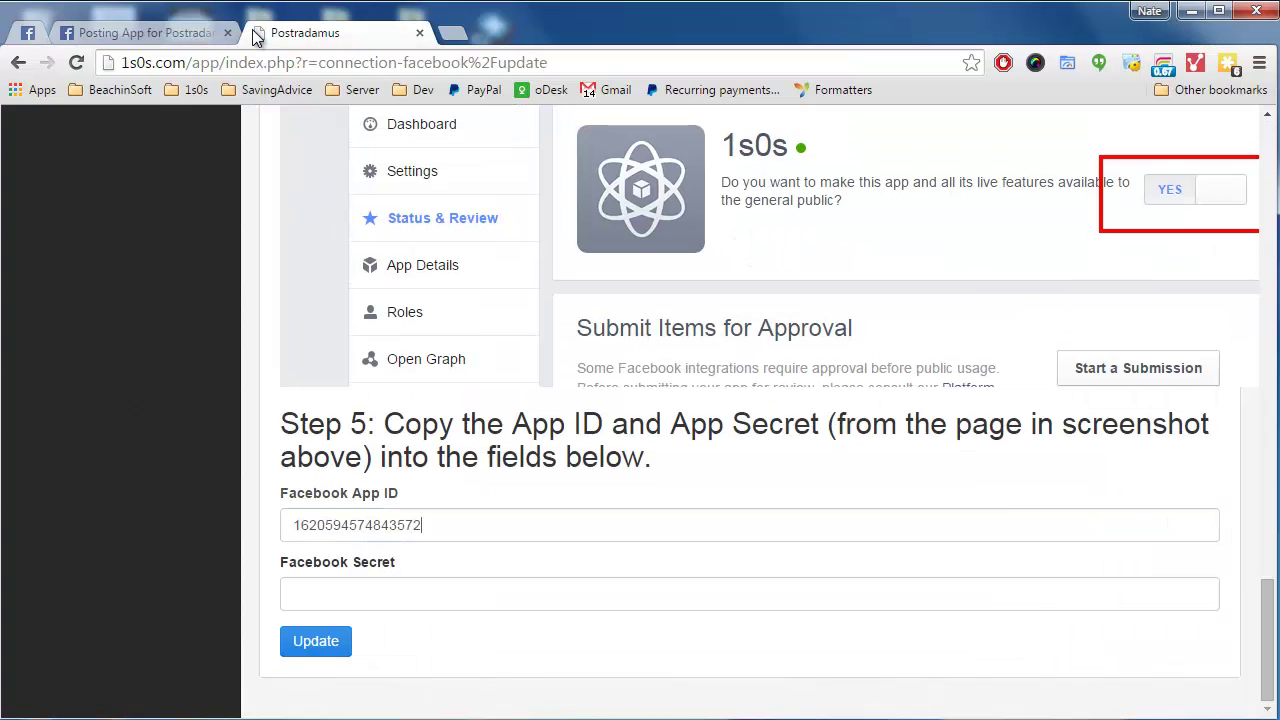
Paste the App Secret into Postradamus's Facebook Secret field and update the connection settings
click(316, 590)
key(ctrl+v)
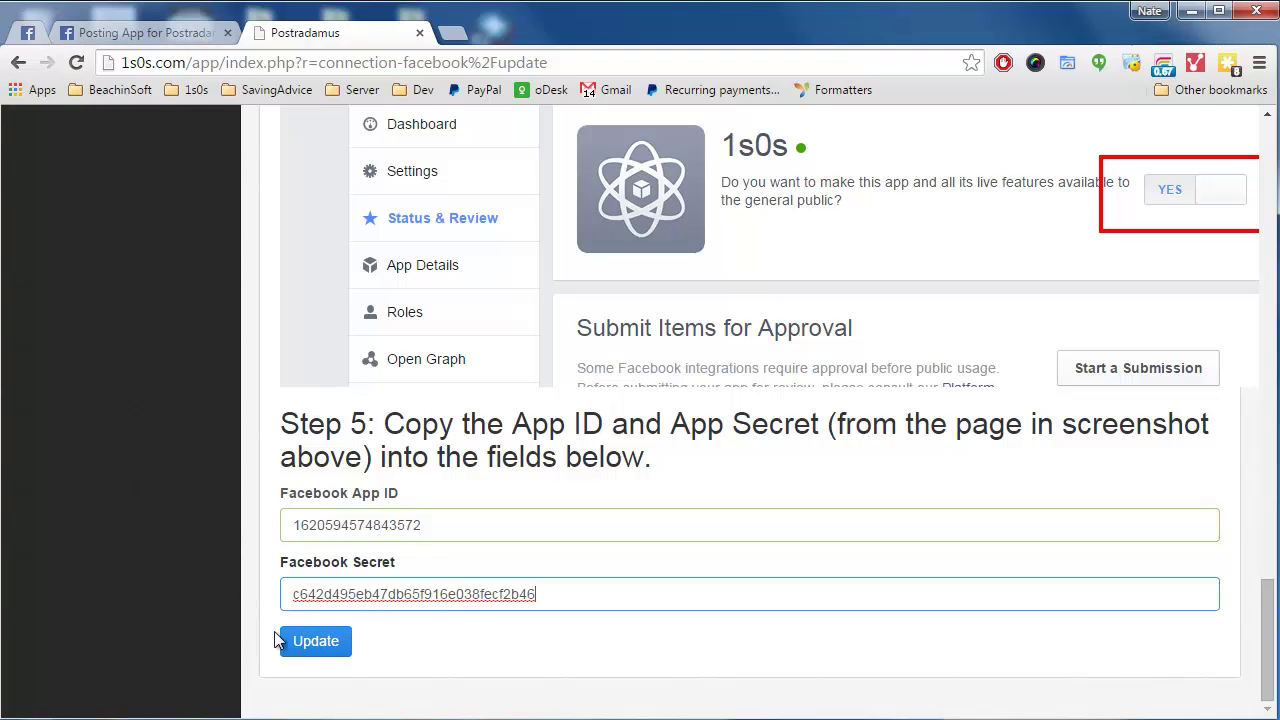
click(306, 650)
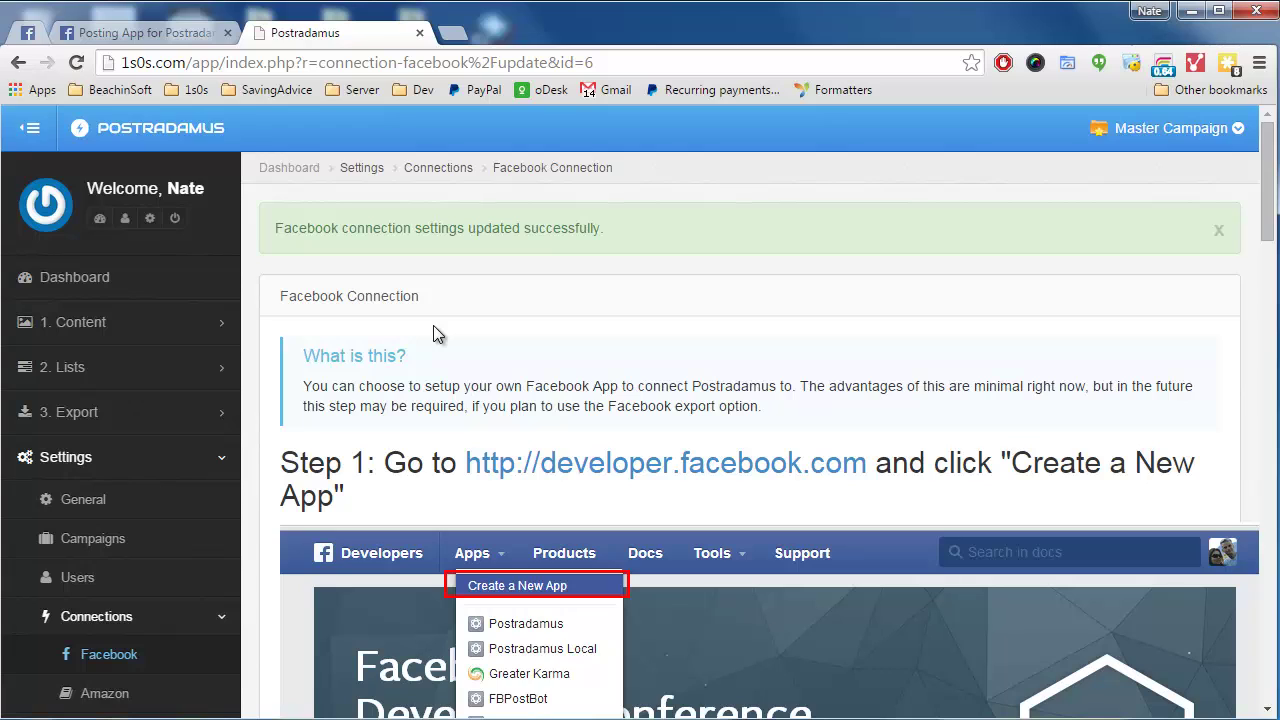
Start a Find on Web > Facebook content search and approve the profile, groups and Pages permissions
click(65, 325)
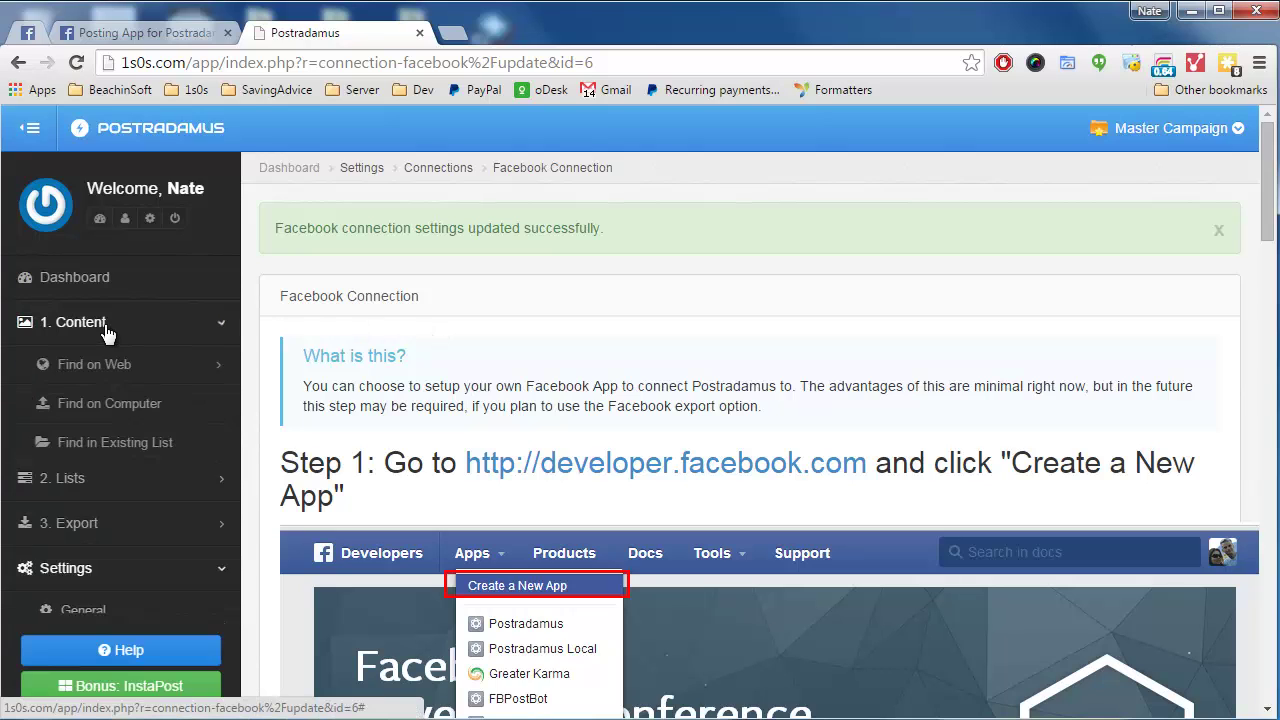
click(81, 378)
click(78, 403)
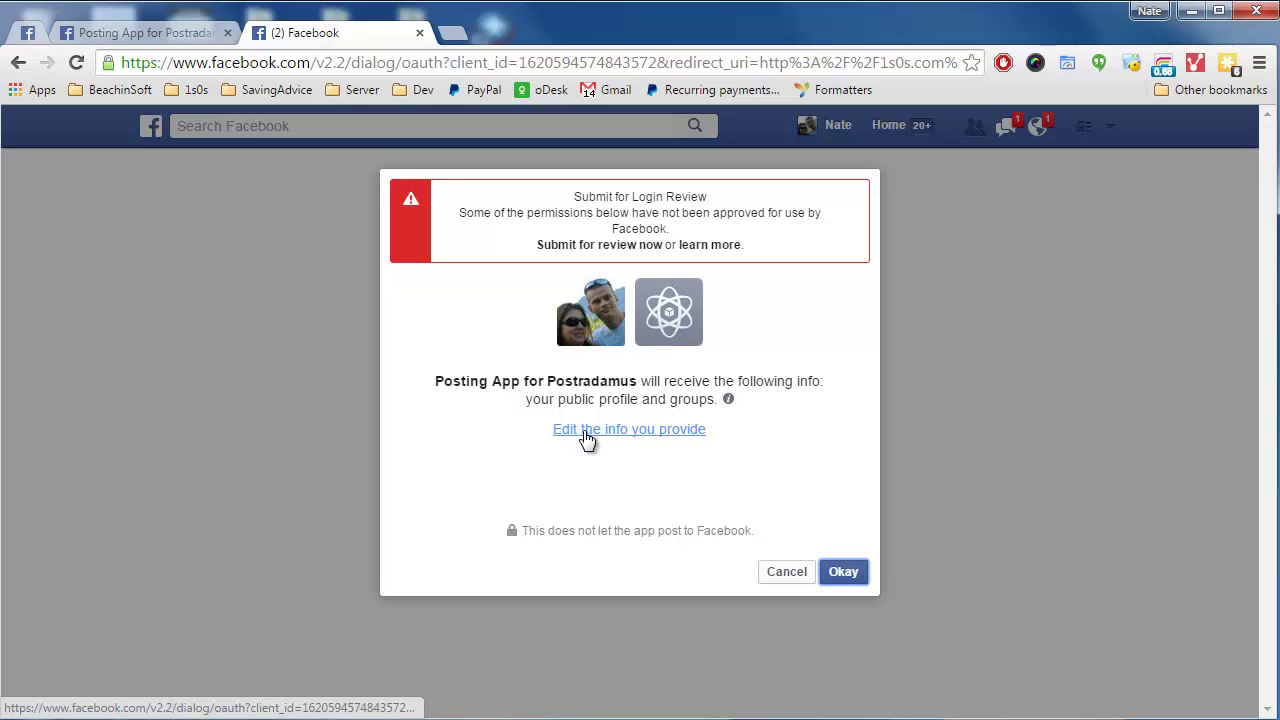
click(841, 575)
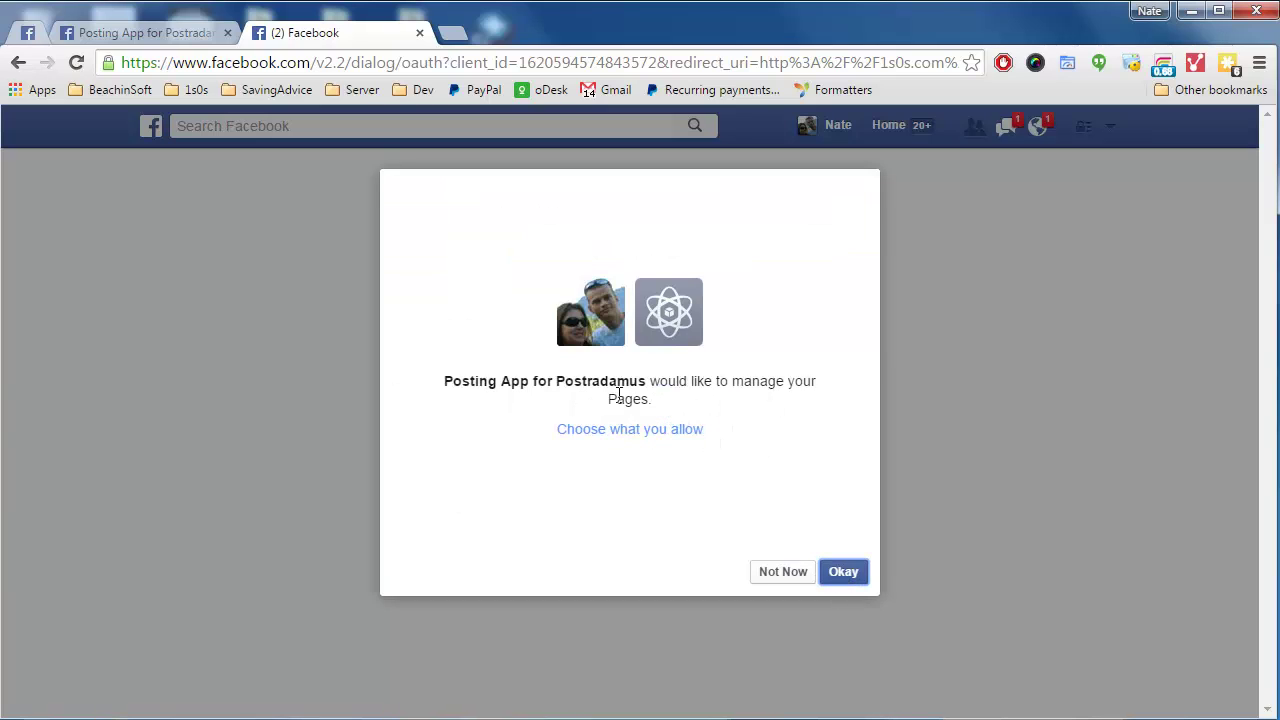
click(846, 575)
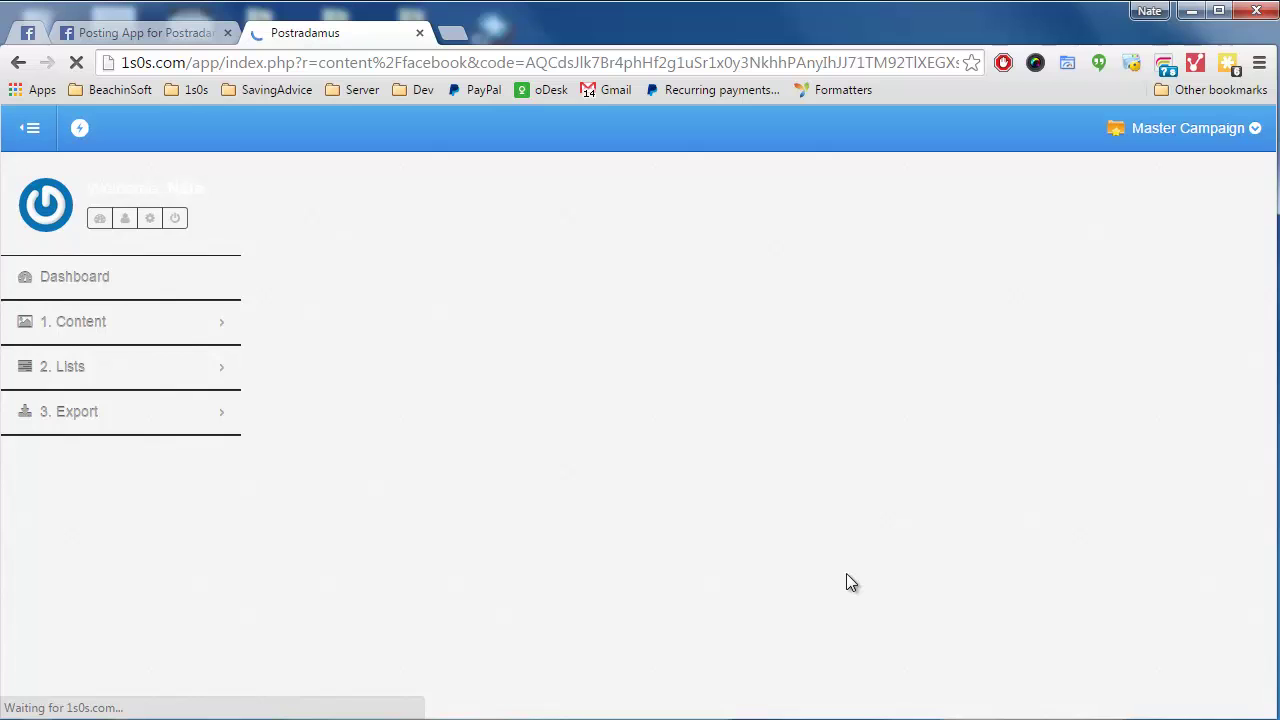
Scroll the connected Facebook content search page to check it loaded with the Page selector
scroll(846, 583, down, 4)
scroll(686, 489, up, 5)
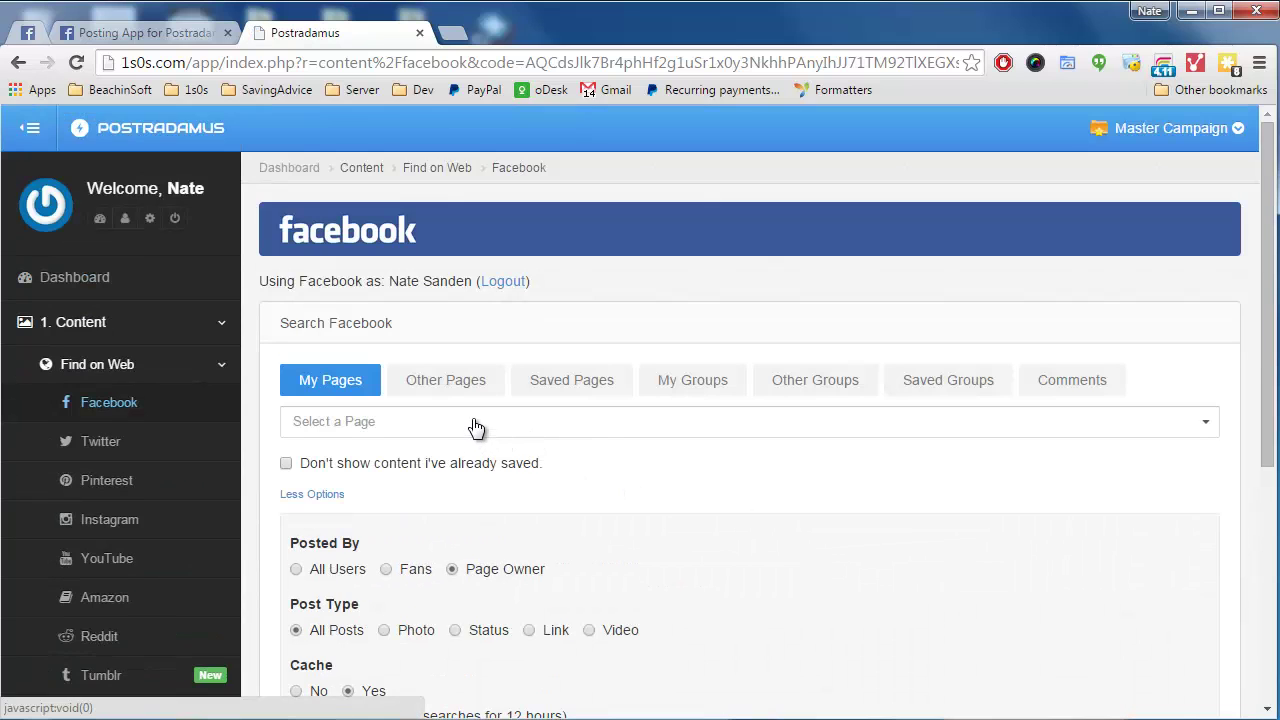